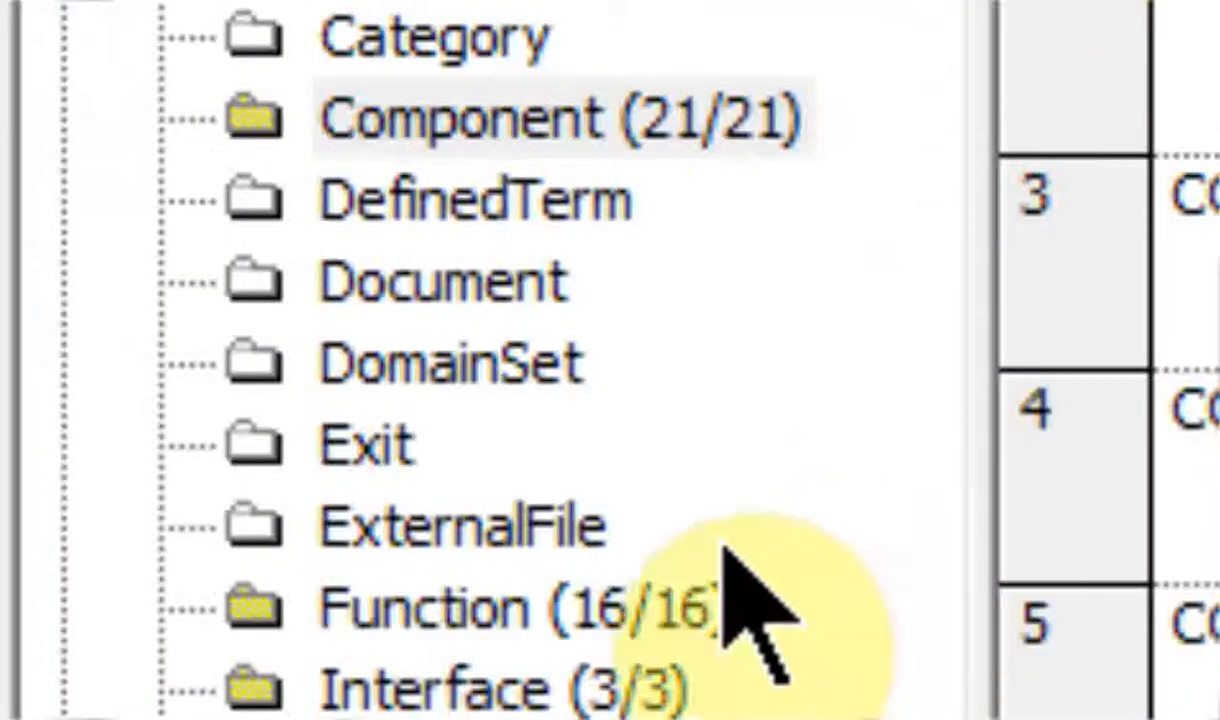
Switch to the project window showing the Subsystem 1 physical block diagram and display its Function elements as a table
left_click(357, 612)
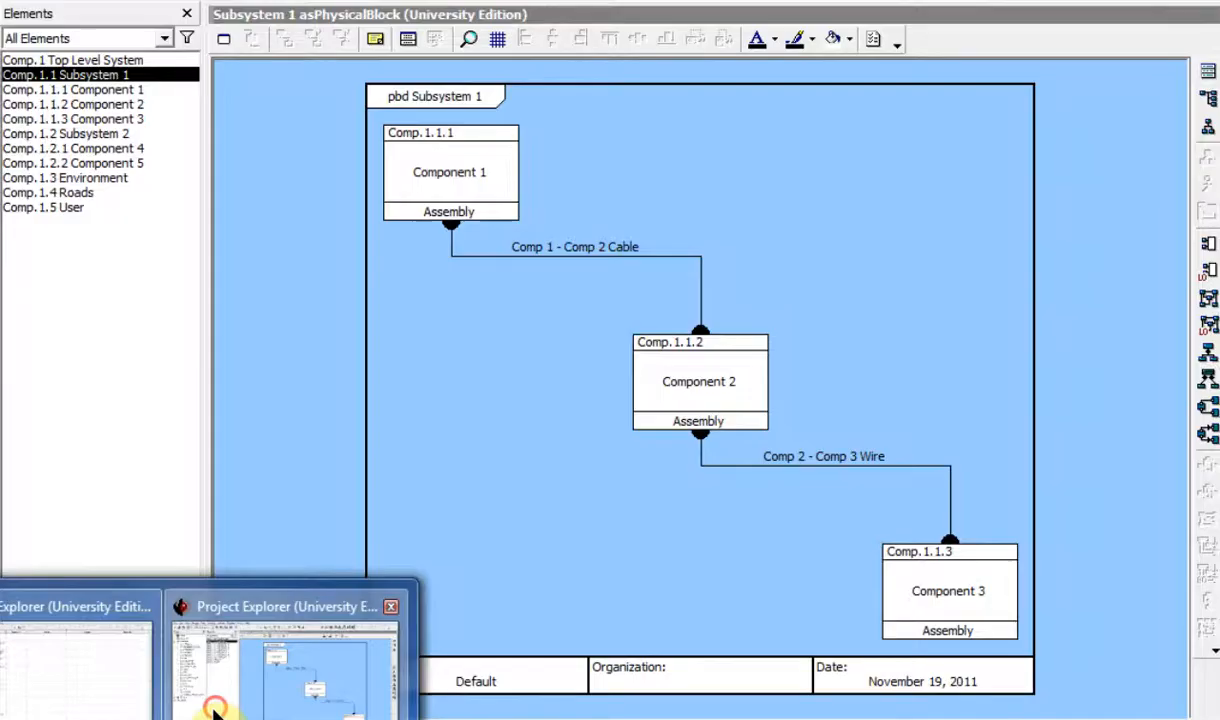
left_click(212, 698)
left_click(520, 341)
left_click(1, 250)
left_click(40, 57)
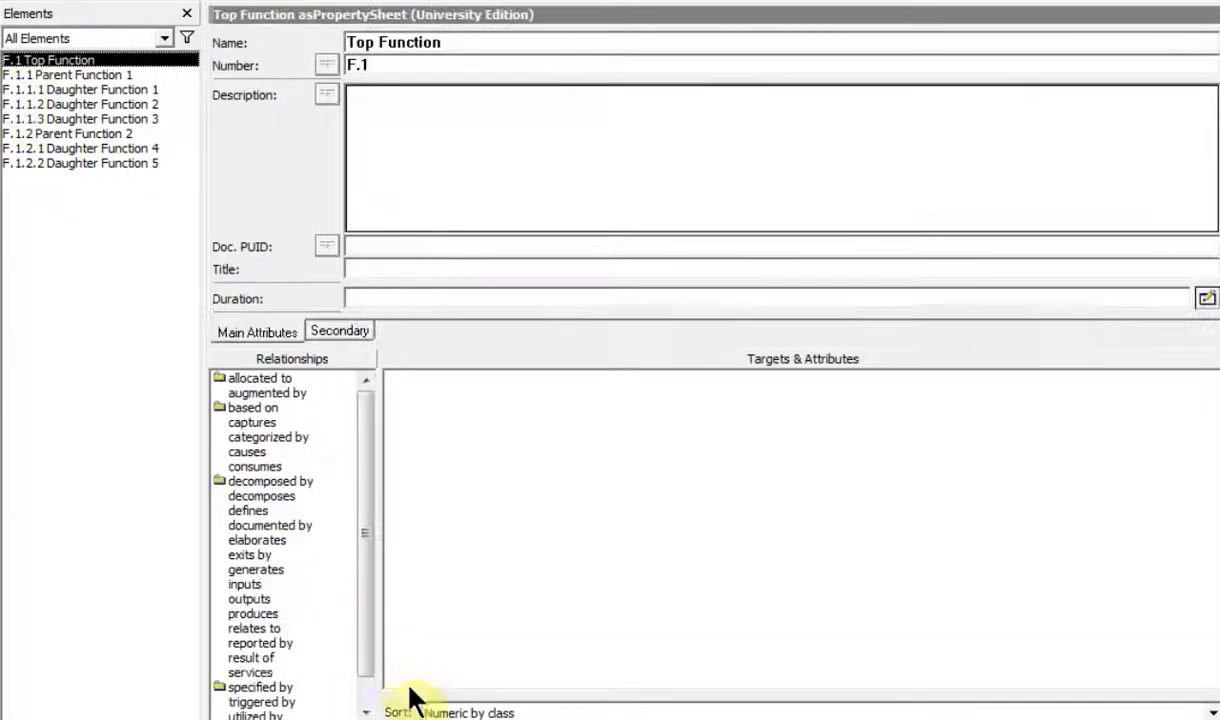
left_click(150, 1)
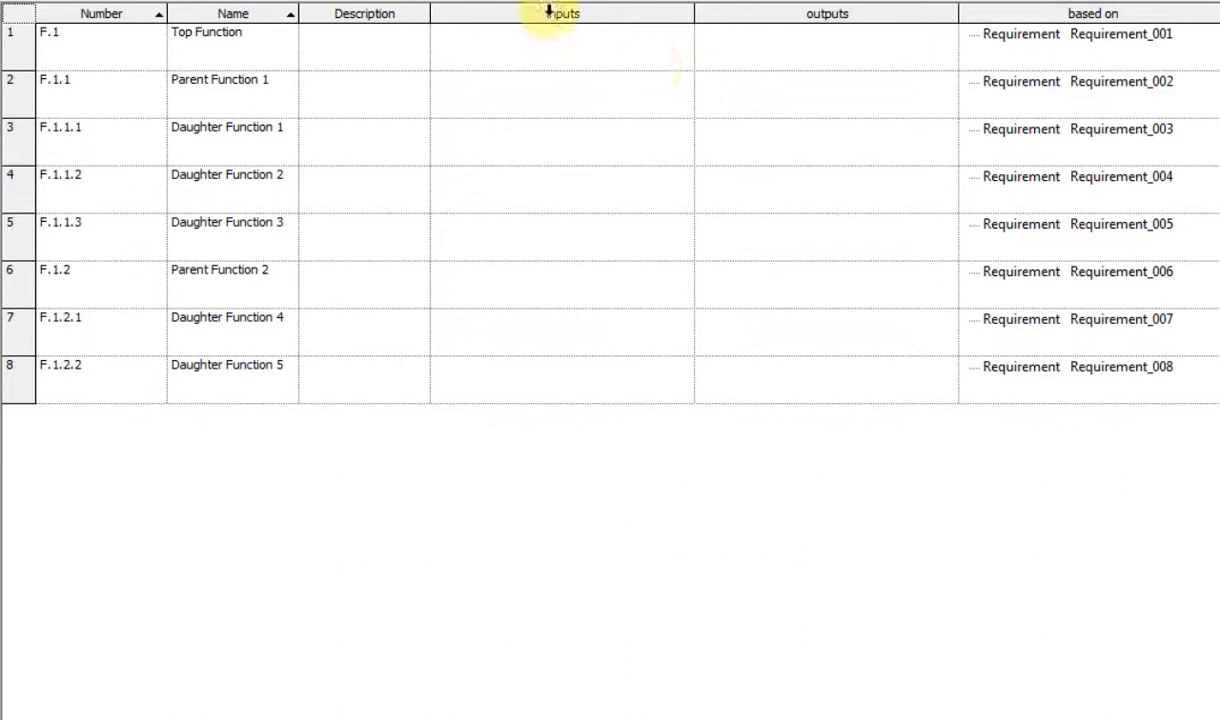
Narrow the inputs, outputs and Description columns of the function table to about the width of their headings
left_click_drag(690, 13, 493, 14)
left_click_drag(755, 13, 551, 22)
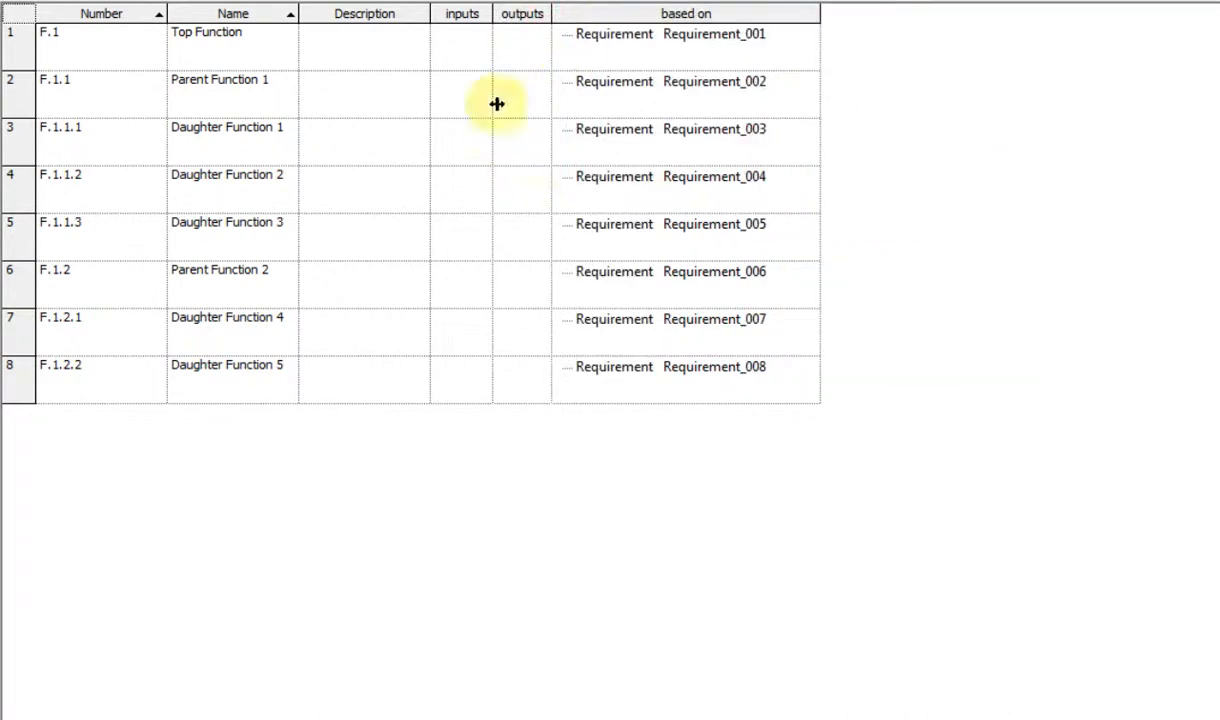
left_click_drag(428, 12, 376, 14)
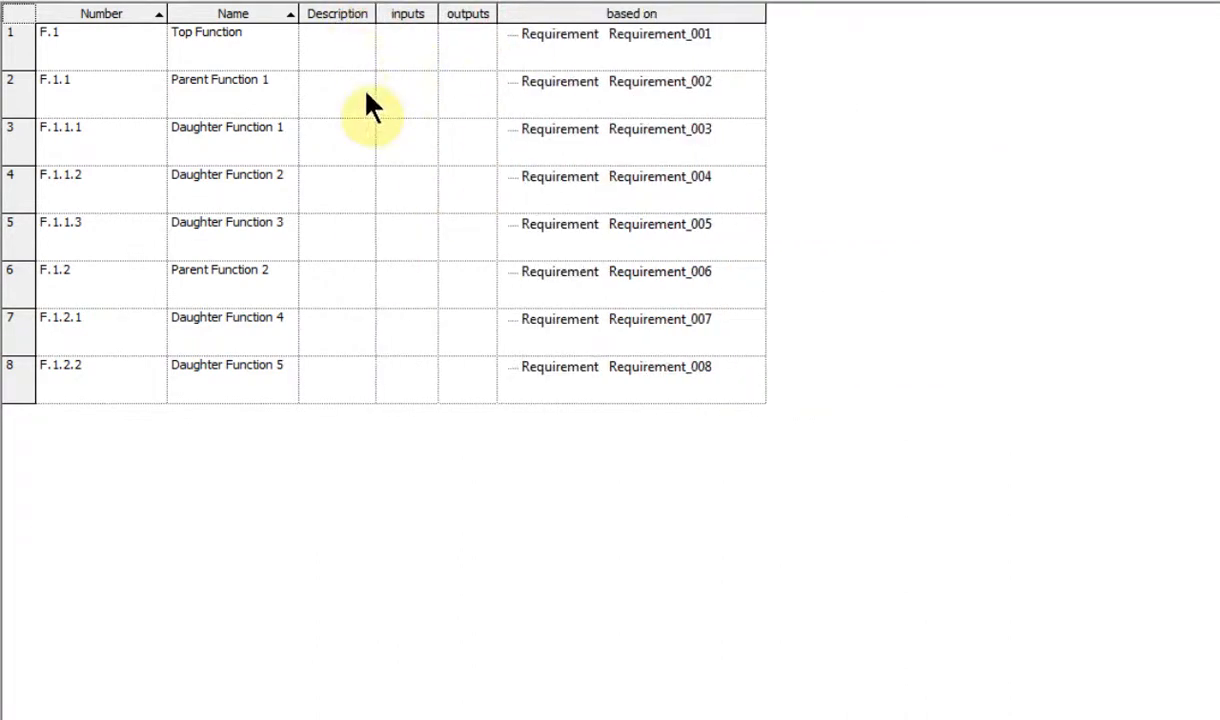
Add the "allocated to" relationship as a column after "based on" in the function table
right_click(705, 14)
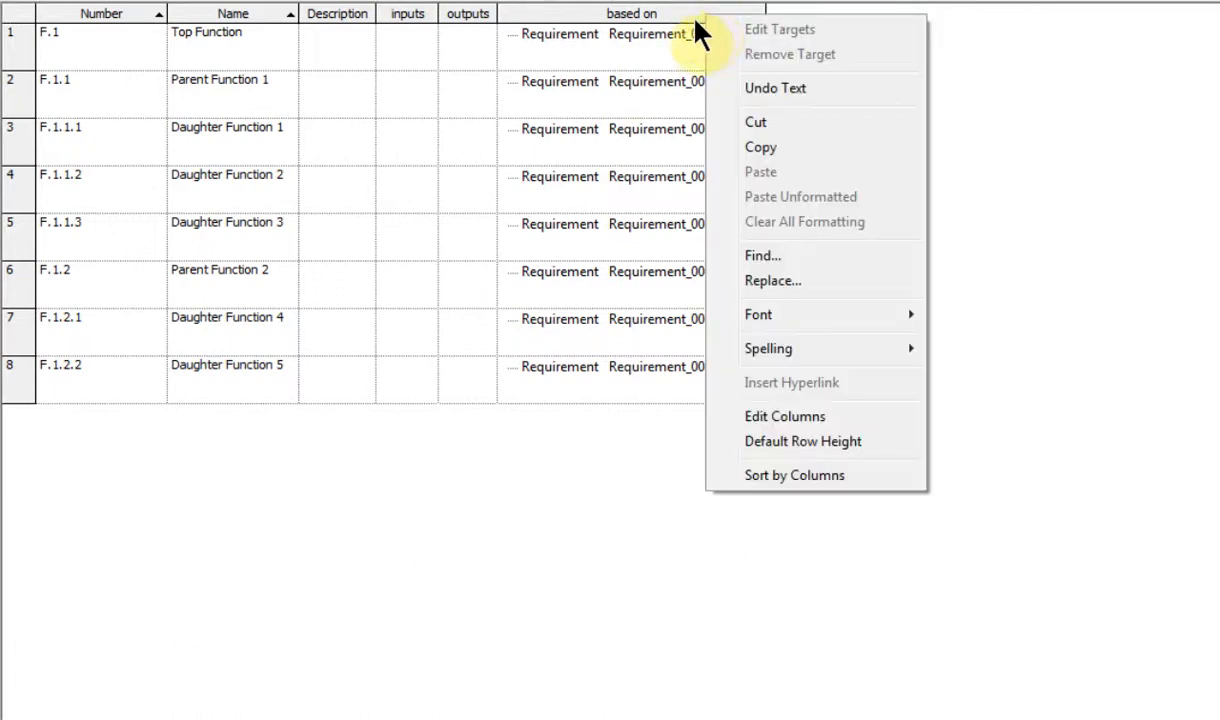
left_click(792, 424)
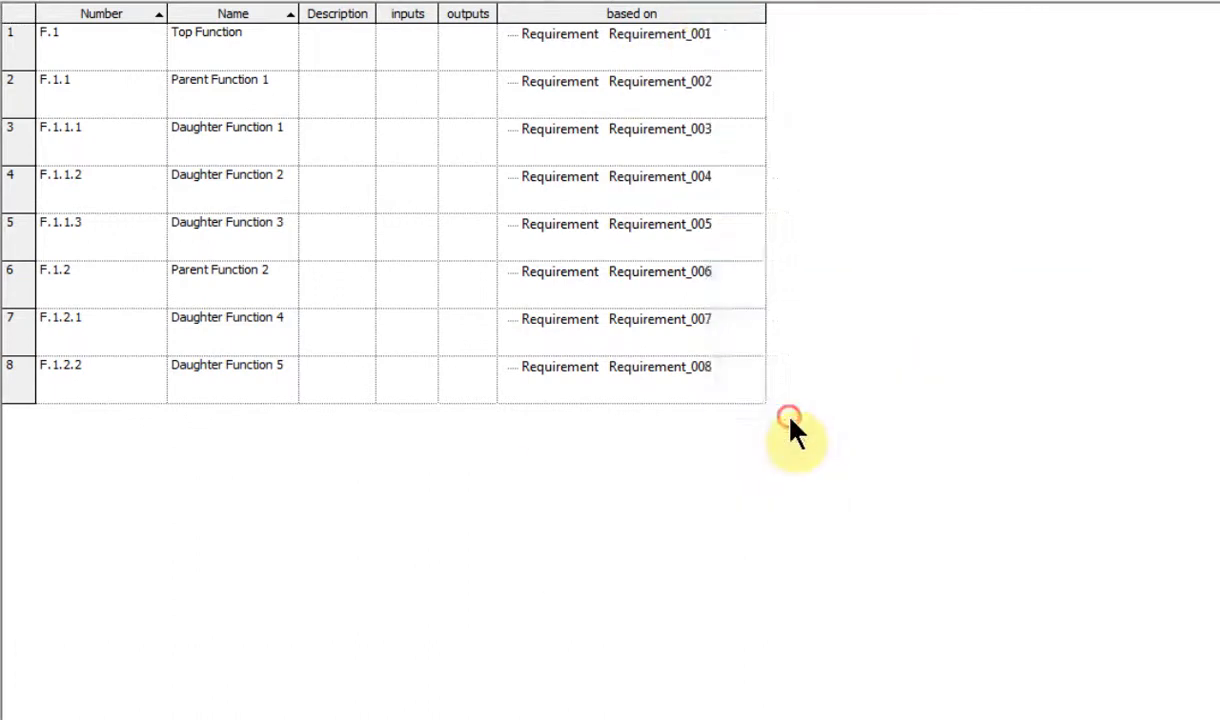
left_click_drag(711, 564, 711, 465)
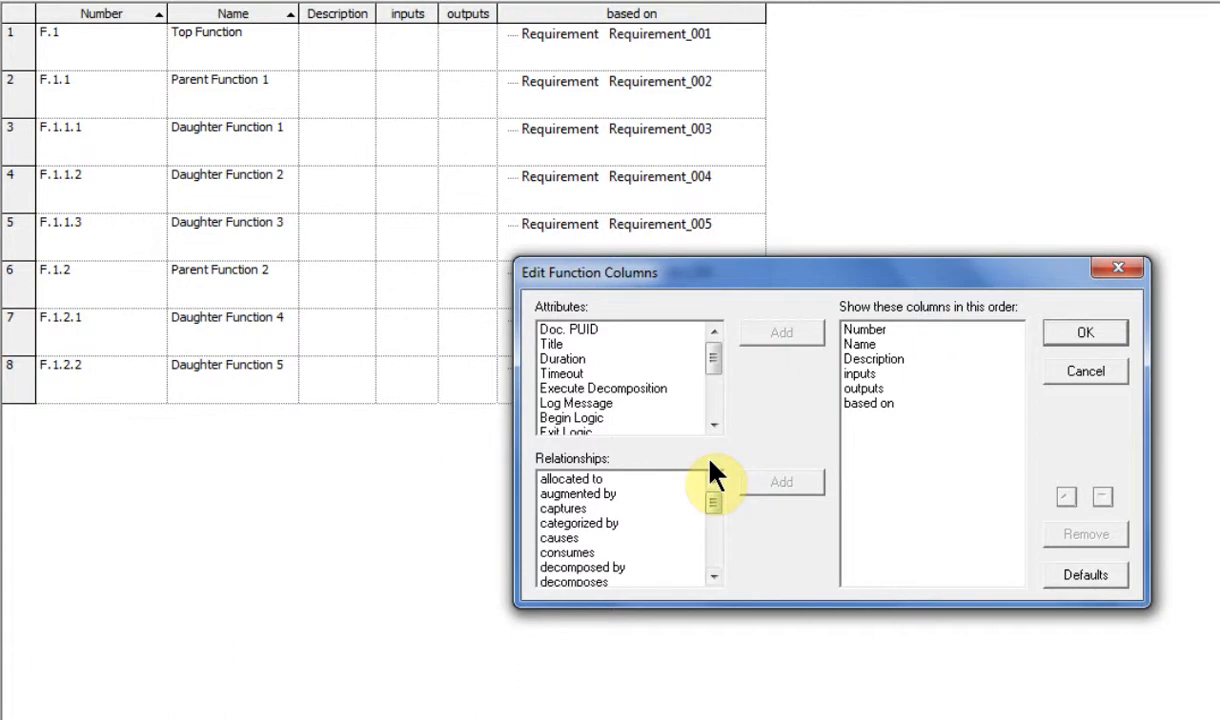
left_click(570, 480)
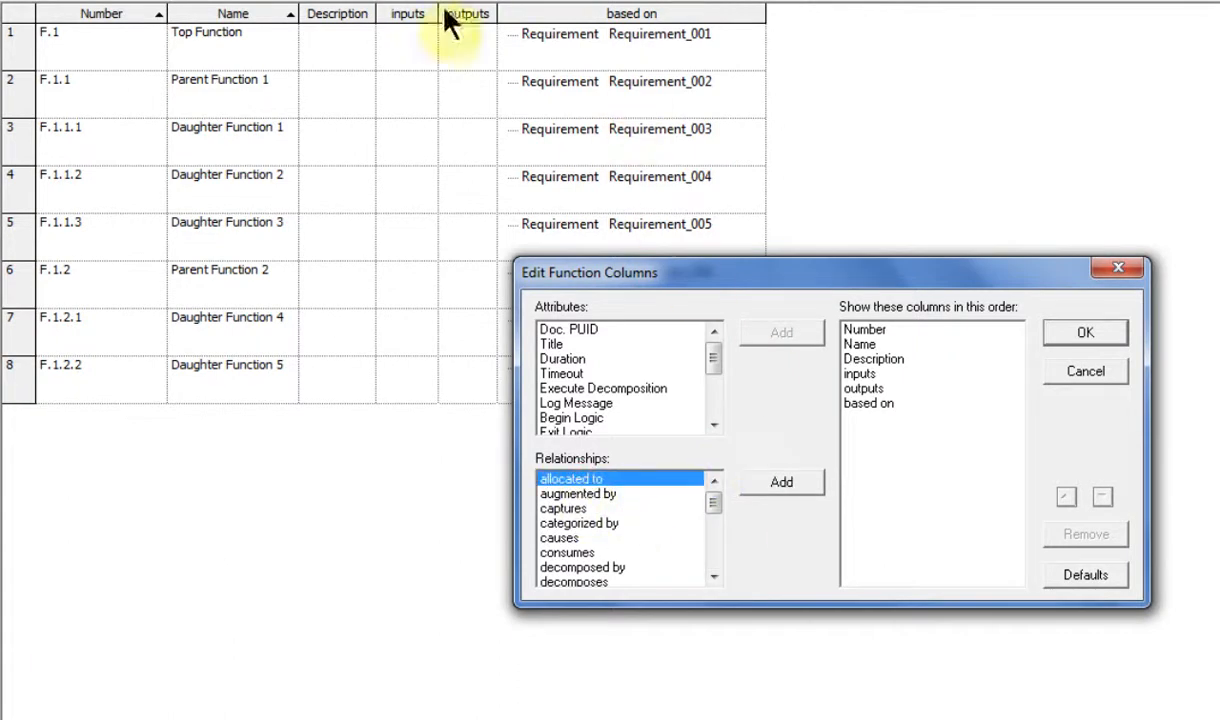
left_click(783, 488)
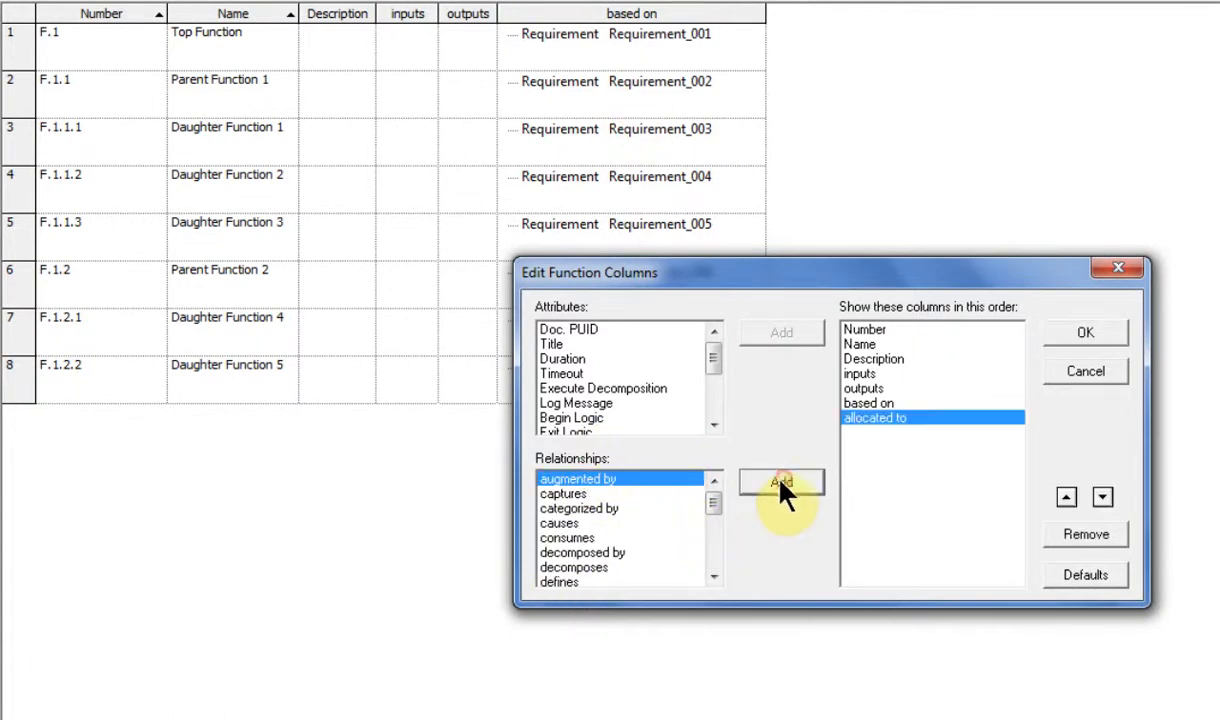
left_click(1080, 332)
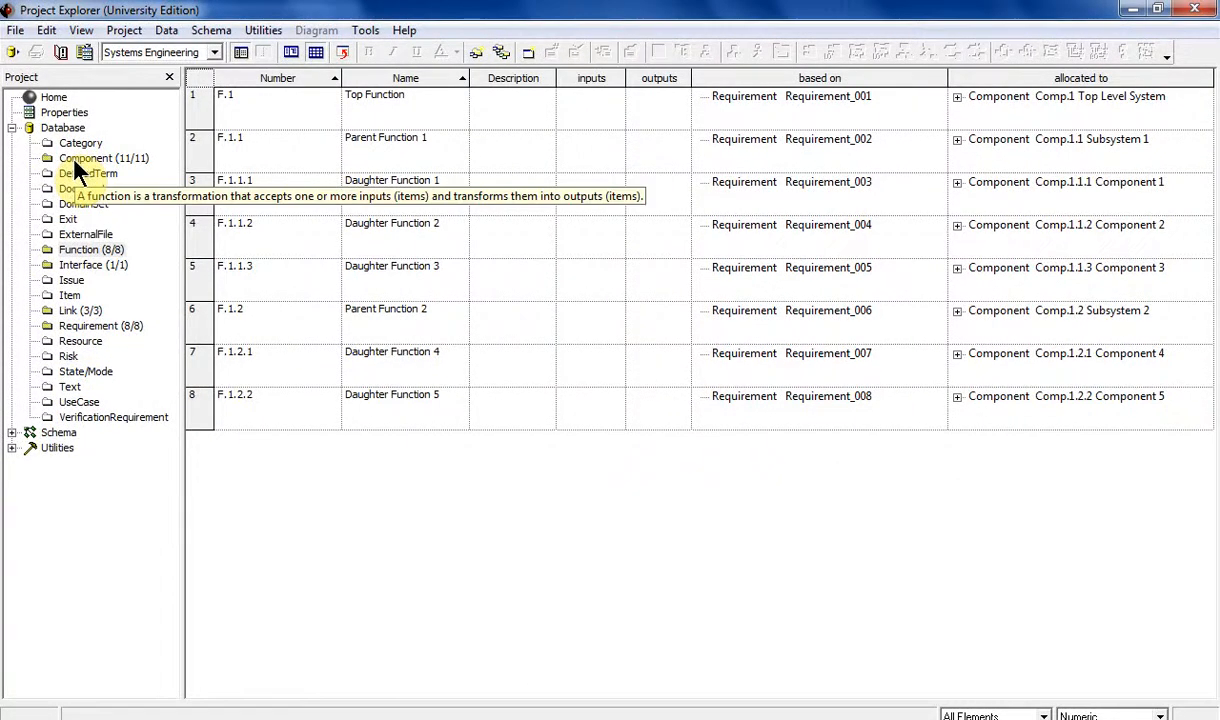
Return the function table to the element list with property sheet, and do the same in the radio project window
left_click(298, 51)
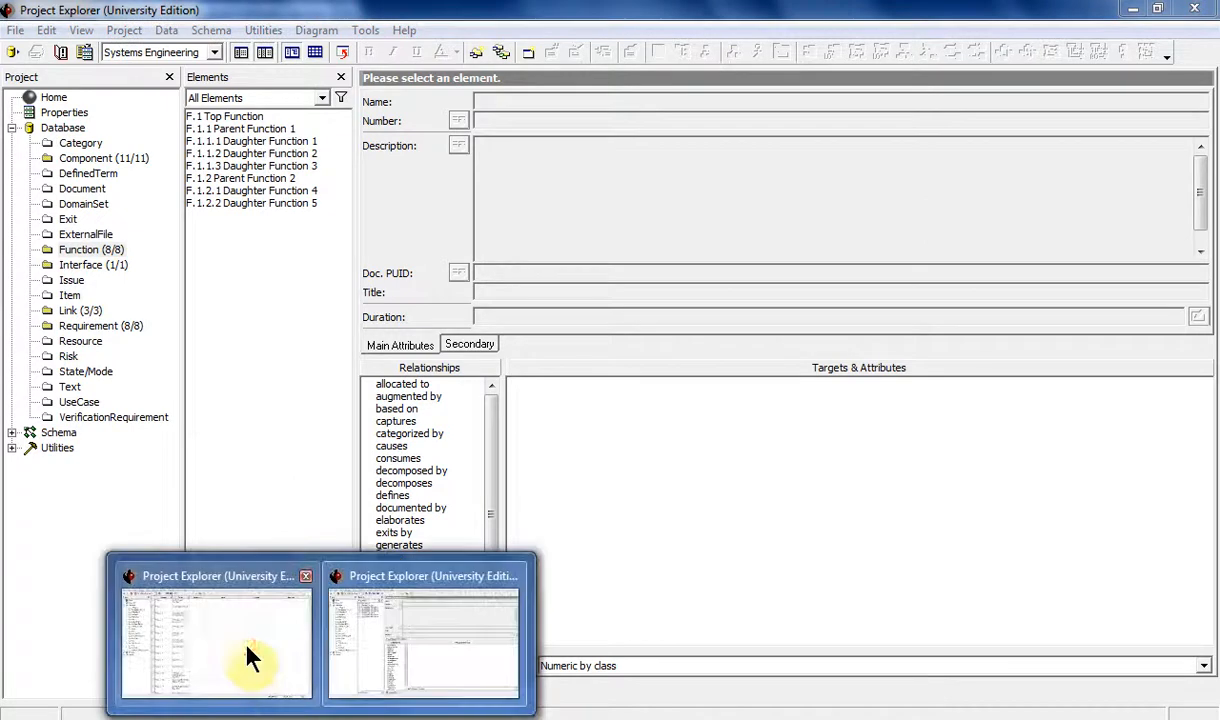
left_click(234, 612)
left_click(292, 51)
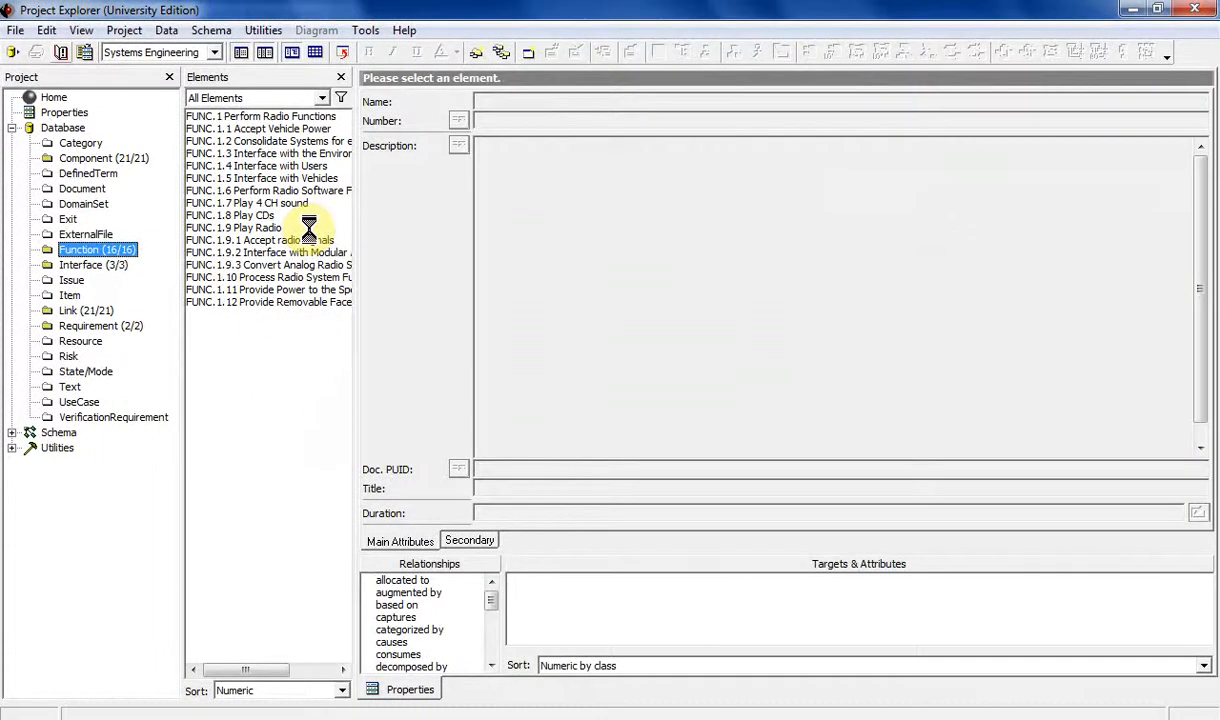
Run the System Description Document (SDD) v2.3 script with COMP.1 Radio Context as the primary component
left_click(319, 209)
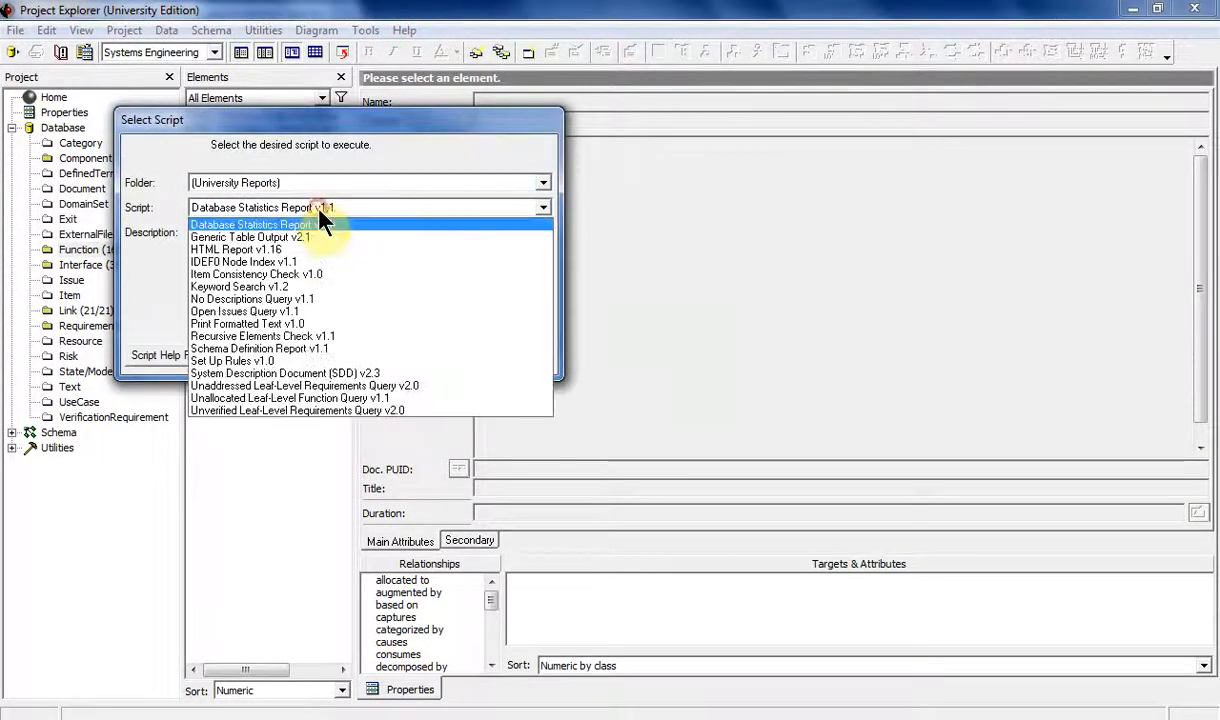
left_click(300, 373)
left_click(437, 357)
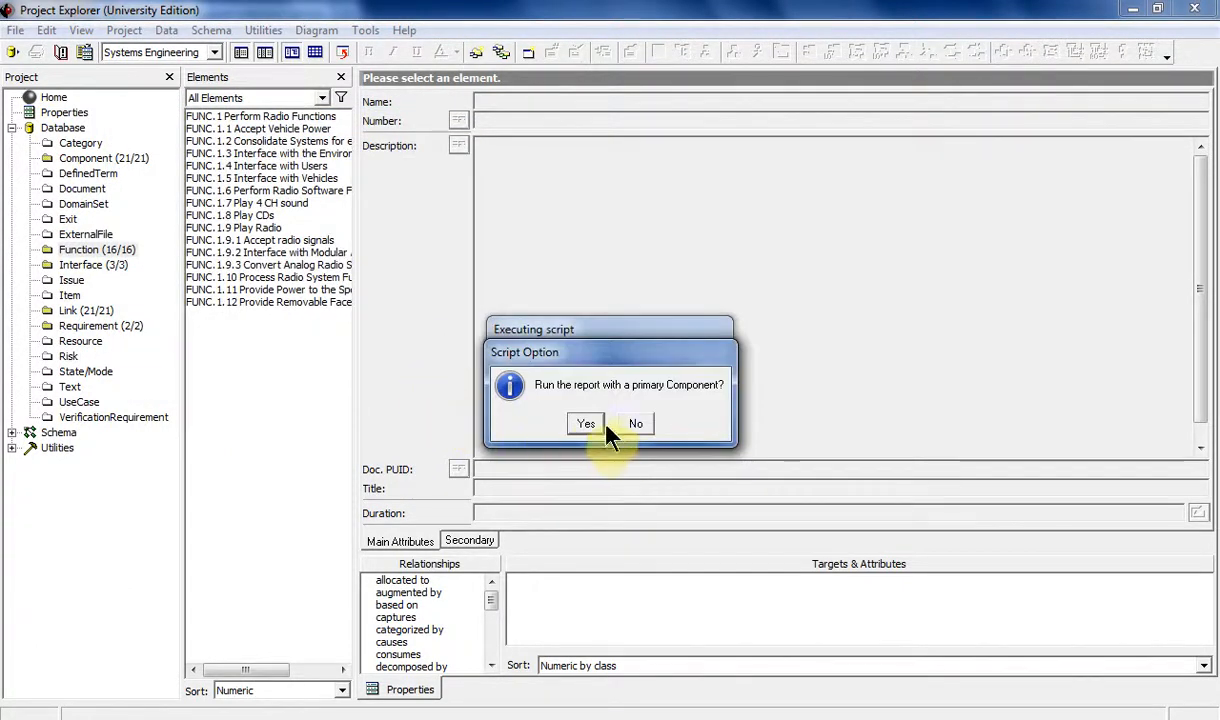
left_click(585, 426)
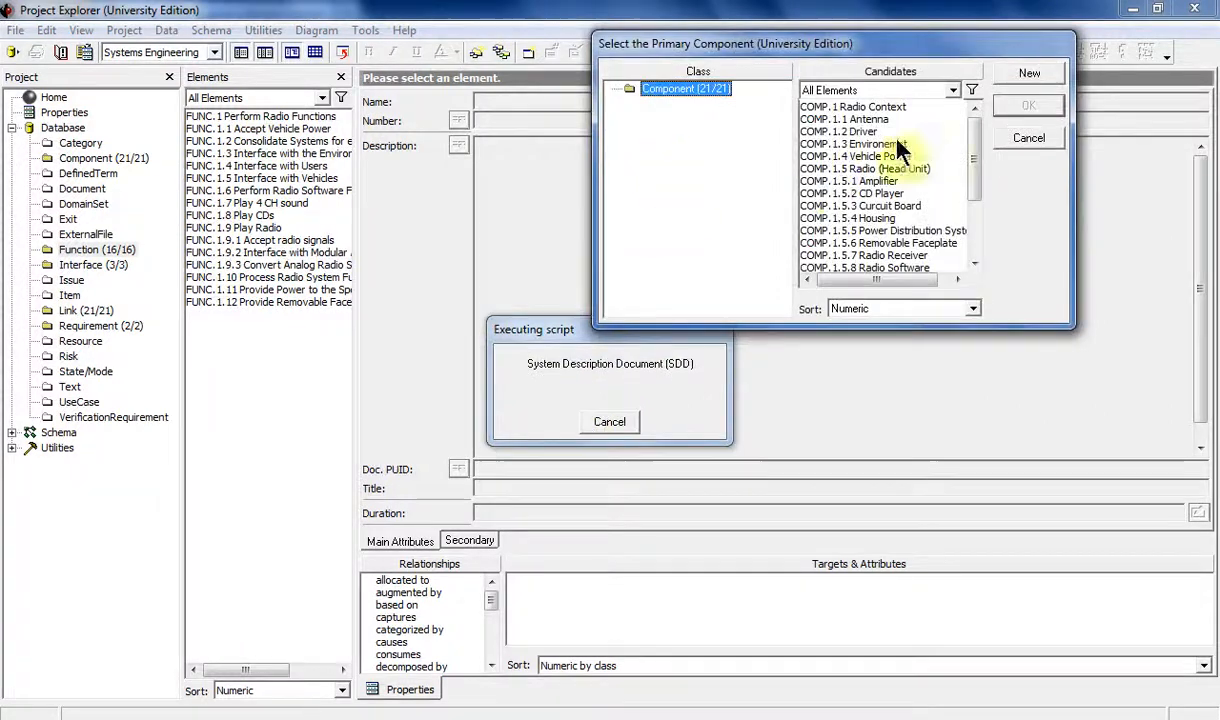
left_click(880, 107)
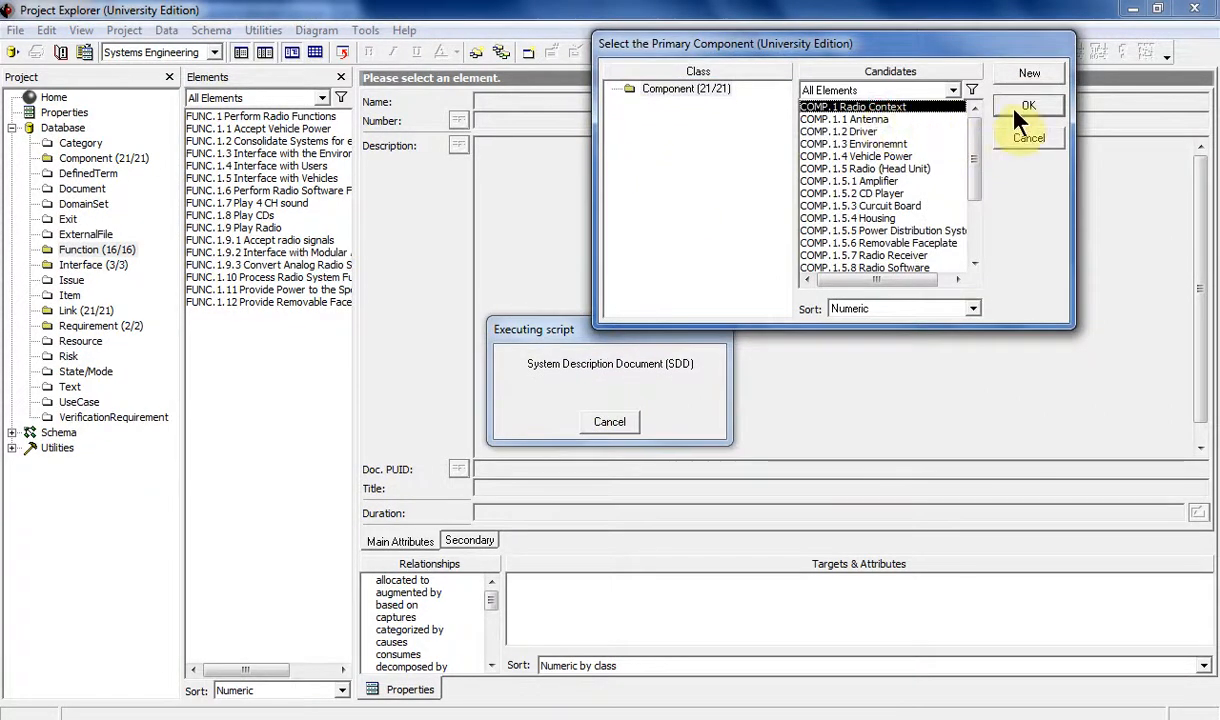
left_click(1024, 106)
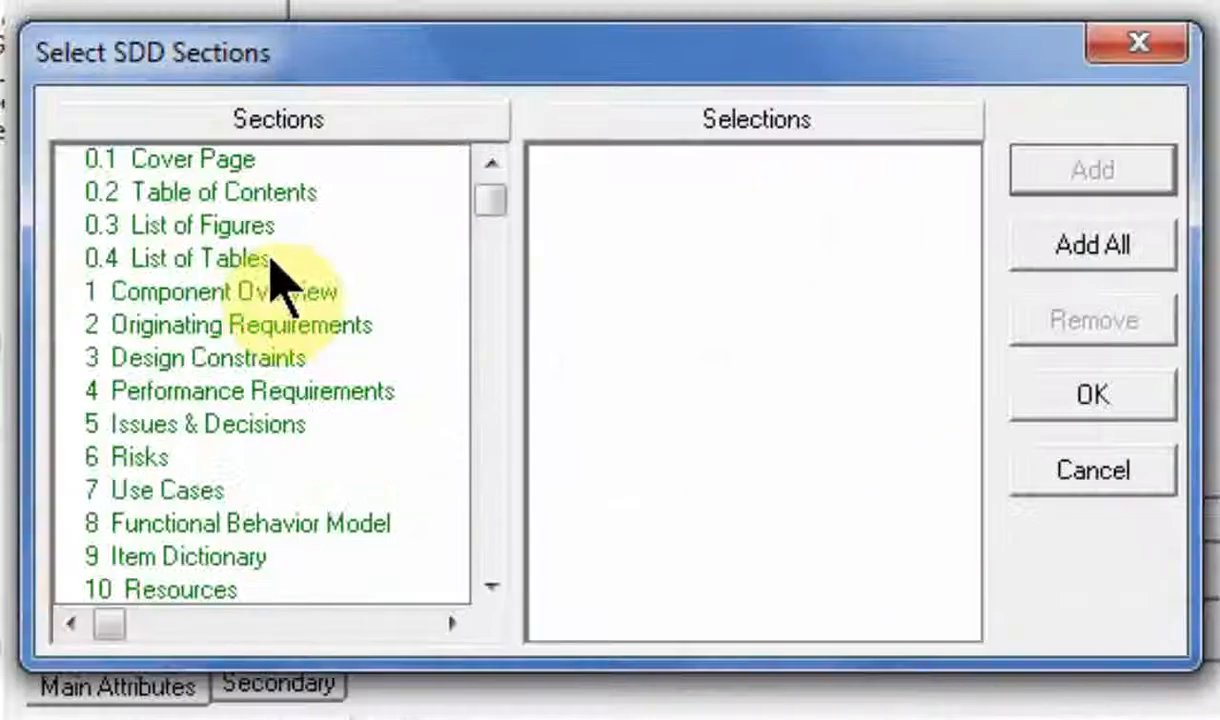
Include the SDD sections Component Overview, Originating Requirements, Design Constraints, Performance Requirements and Functional Behavior Model
double_click(198, 292)
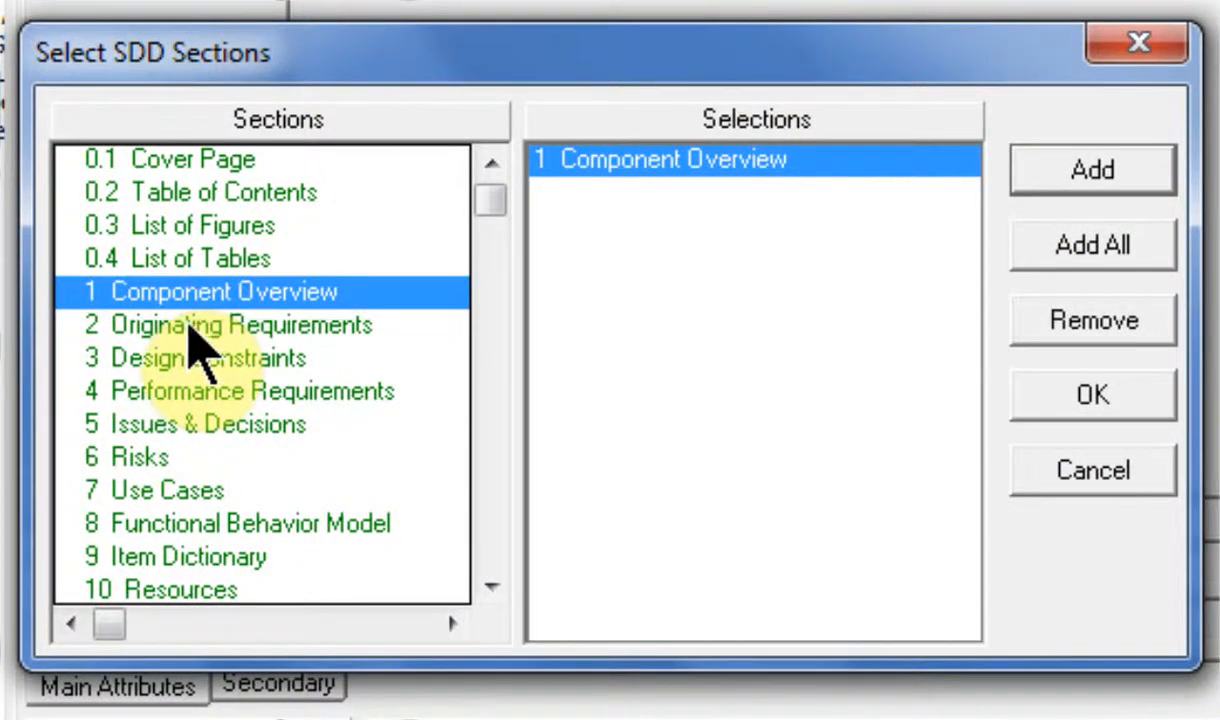
double_click(180, 326)
double_click(180, 360)
left_click(196, 387)
double_click(197, 389)
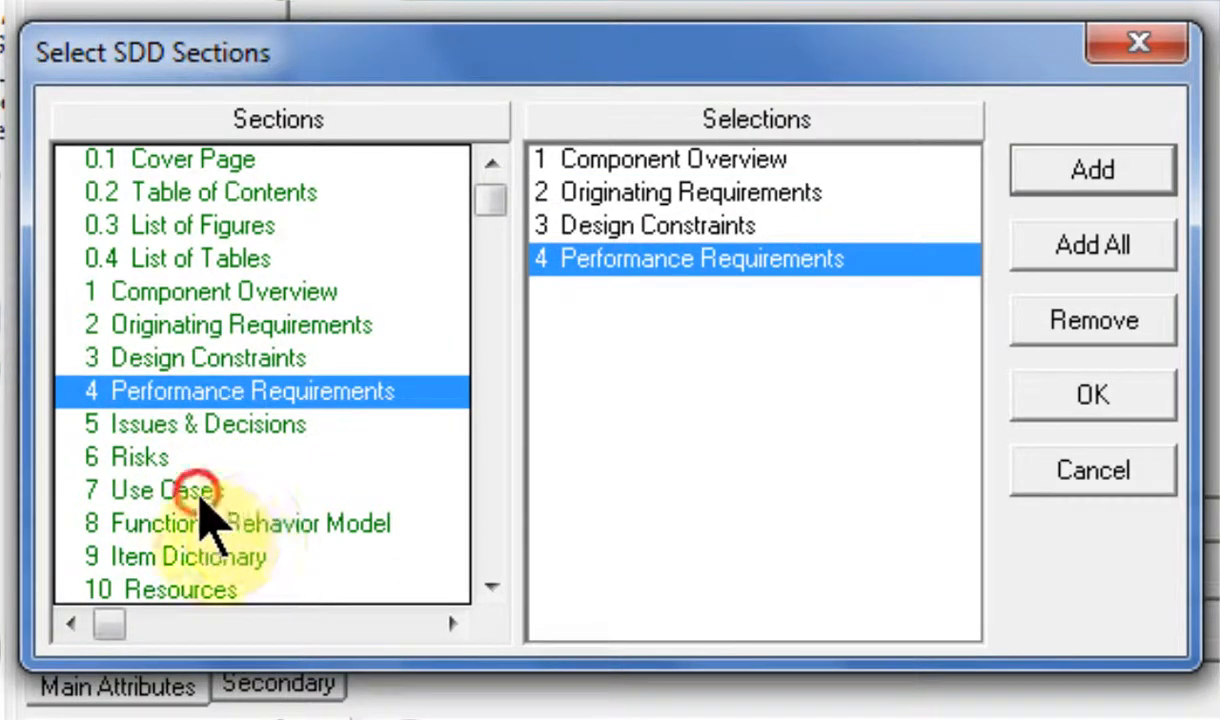
left_click(205, 490)
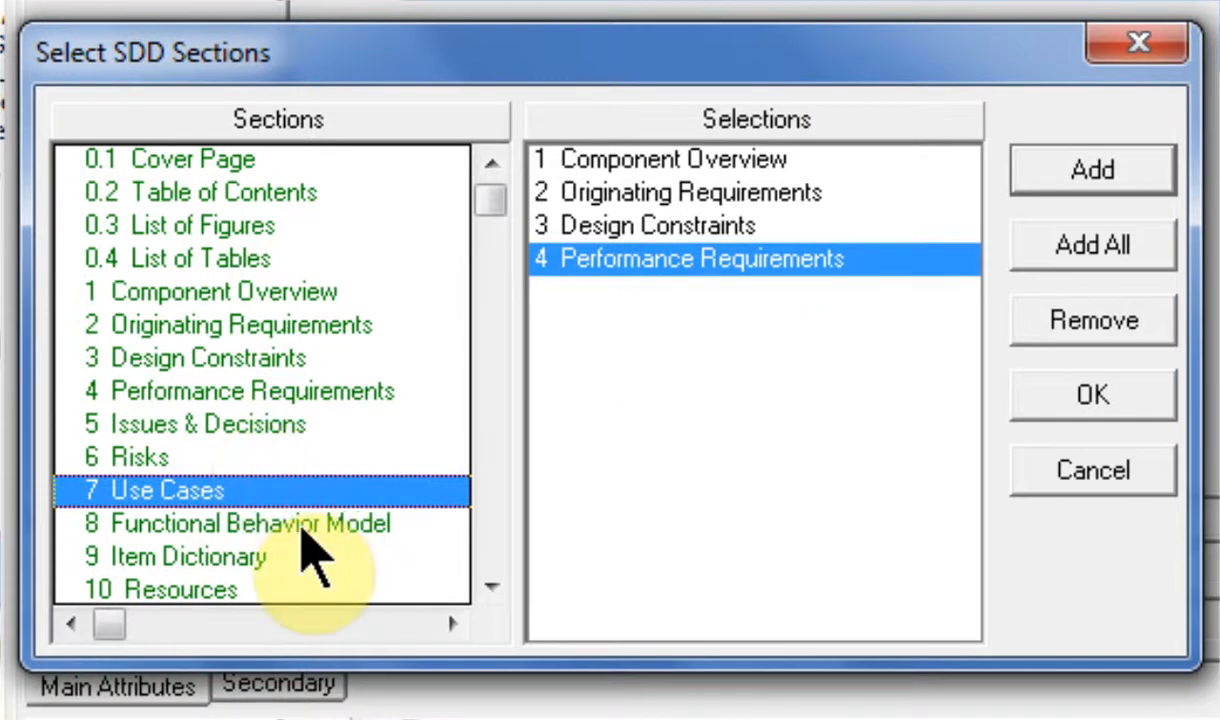
double_click(305, 523)
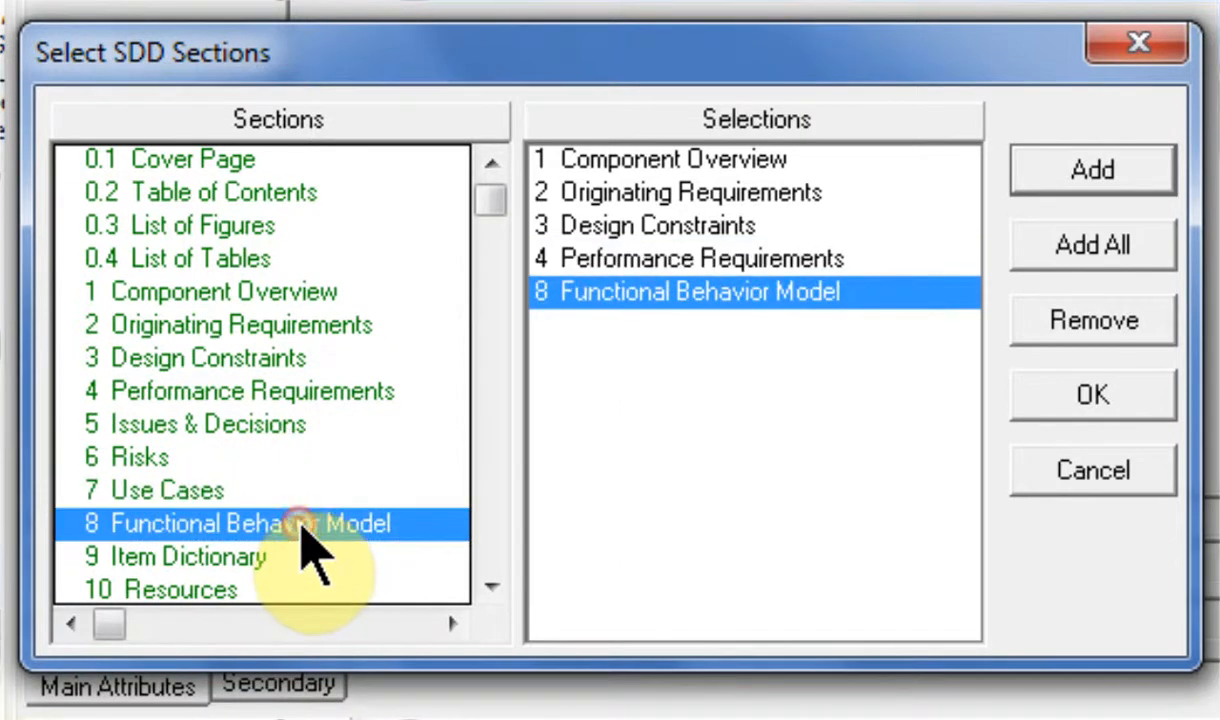
Add the Components and Requirements Traceability Matrix sections to the SDD, leaving out Resources, and accept the section selection
left_click(492, 559)
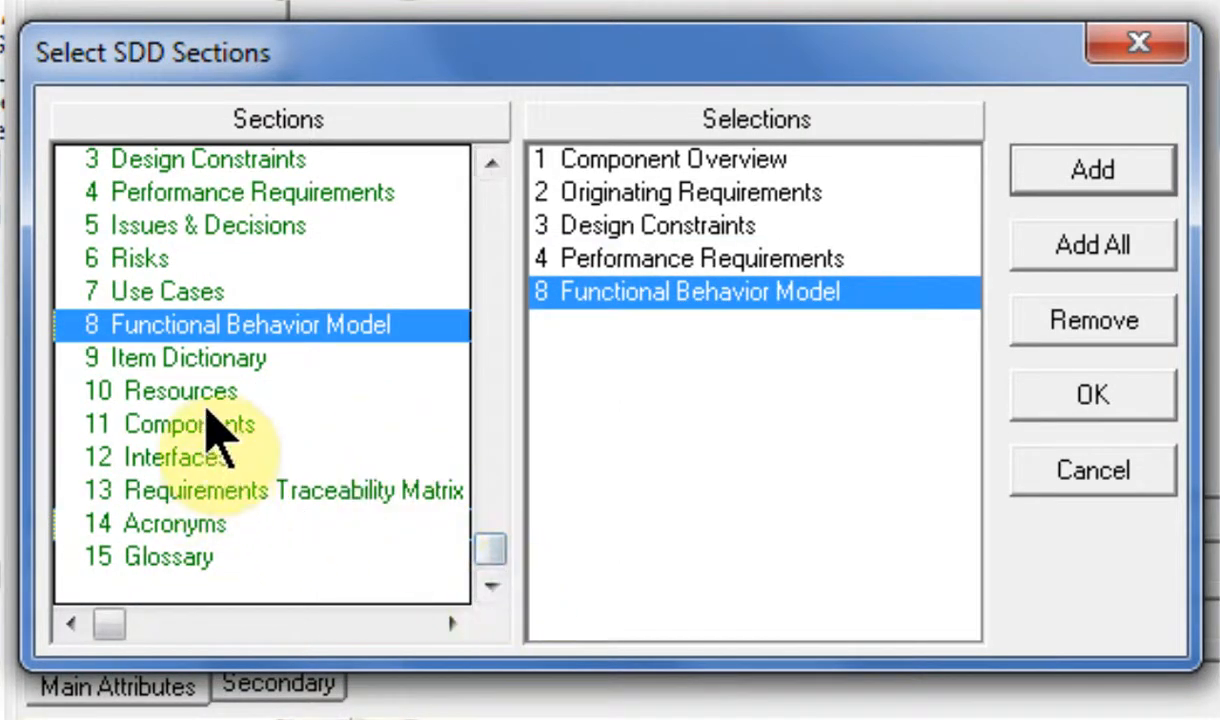
double_click(195, 390)
double_click(190, 425)
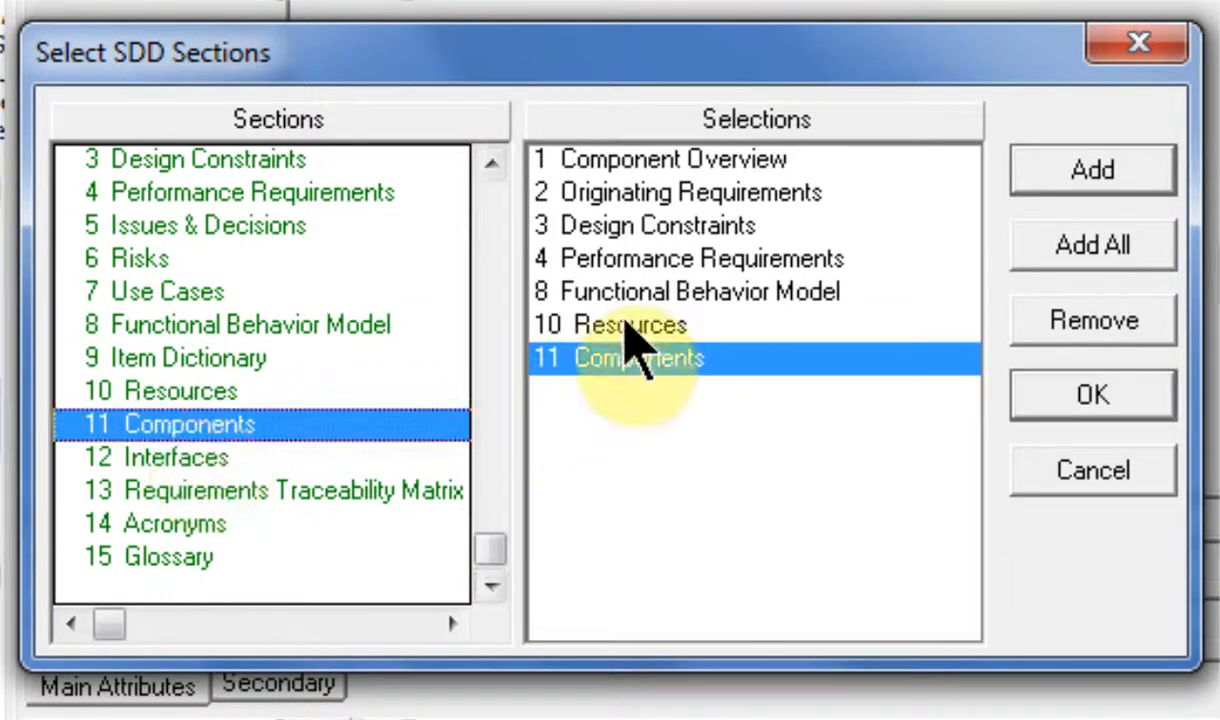
double_click(624, 324)
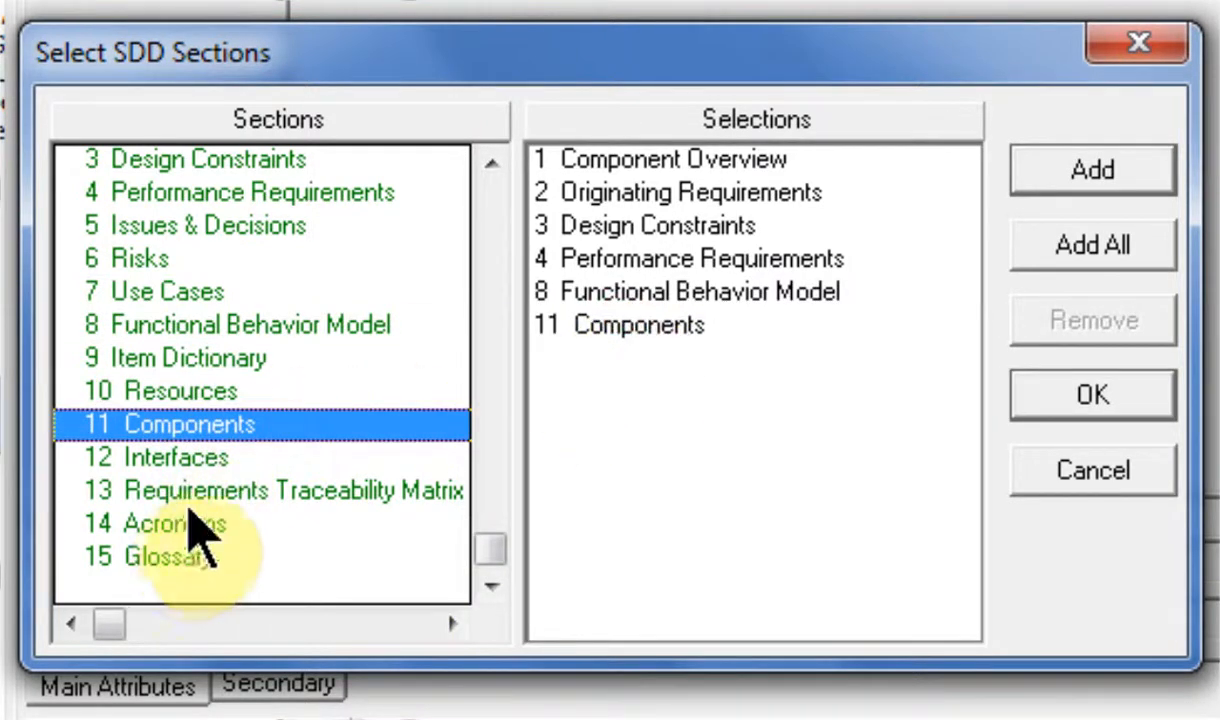
double_click(197, 490)
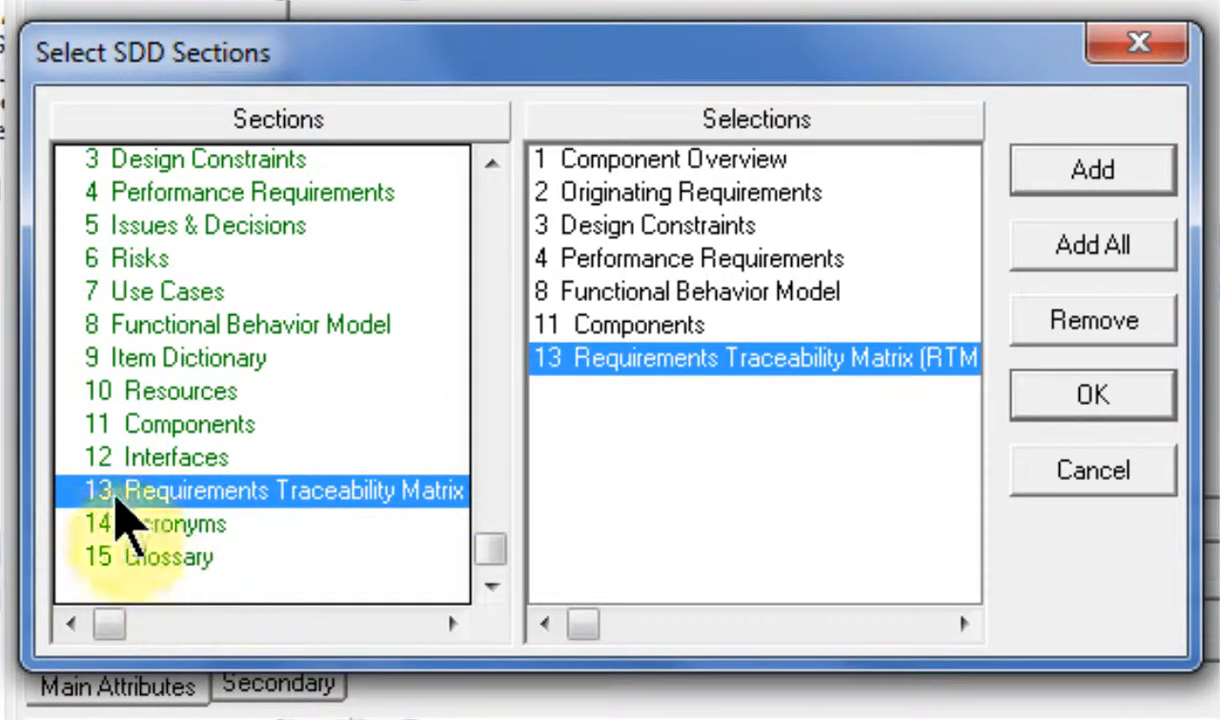
left_click(1090, 398)
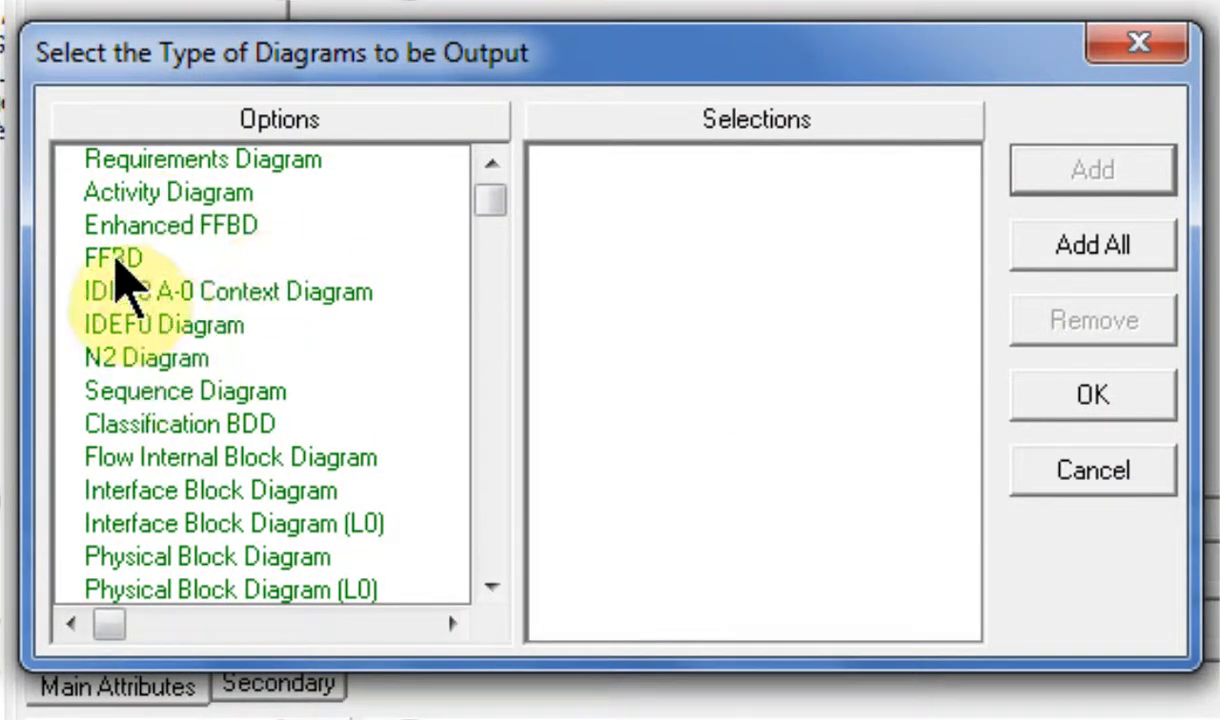
Choose FFBD, N2 Diagram and Physical Block Diagram as the diagram types to output, and accept the selection
double_click(125, 260)
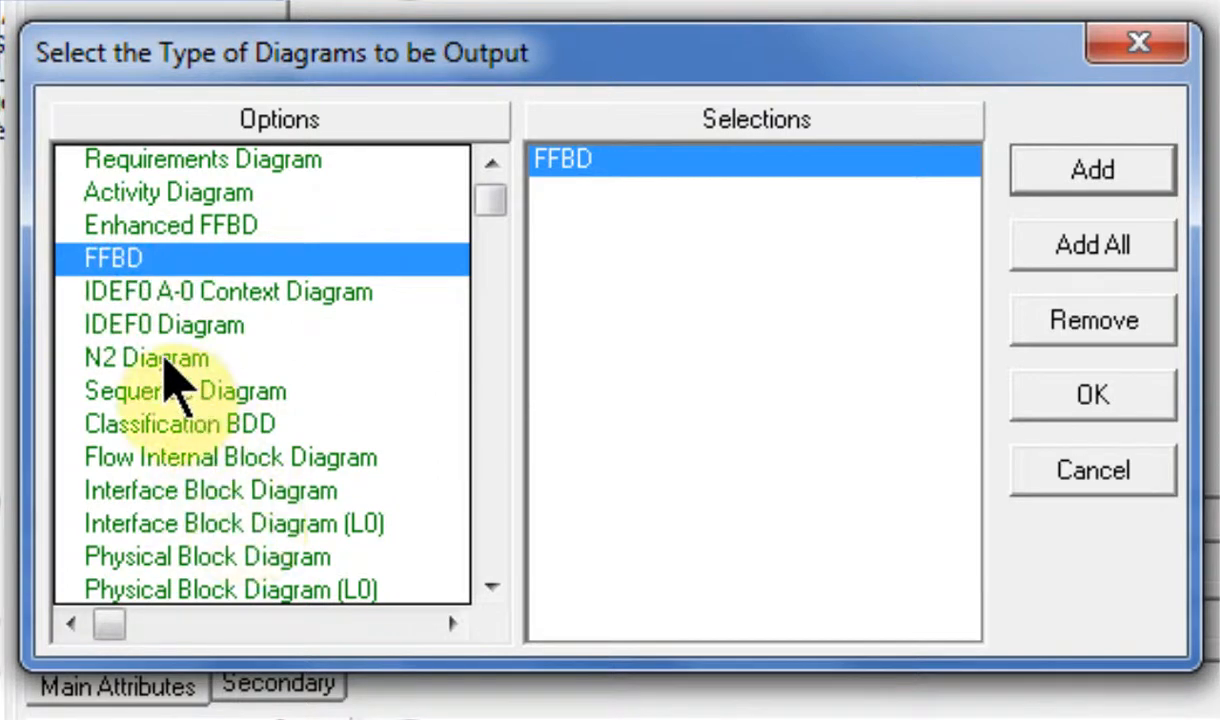
double_click(205, 356)
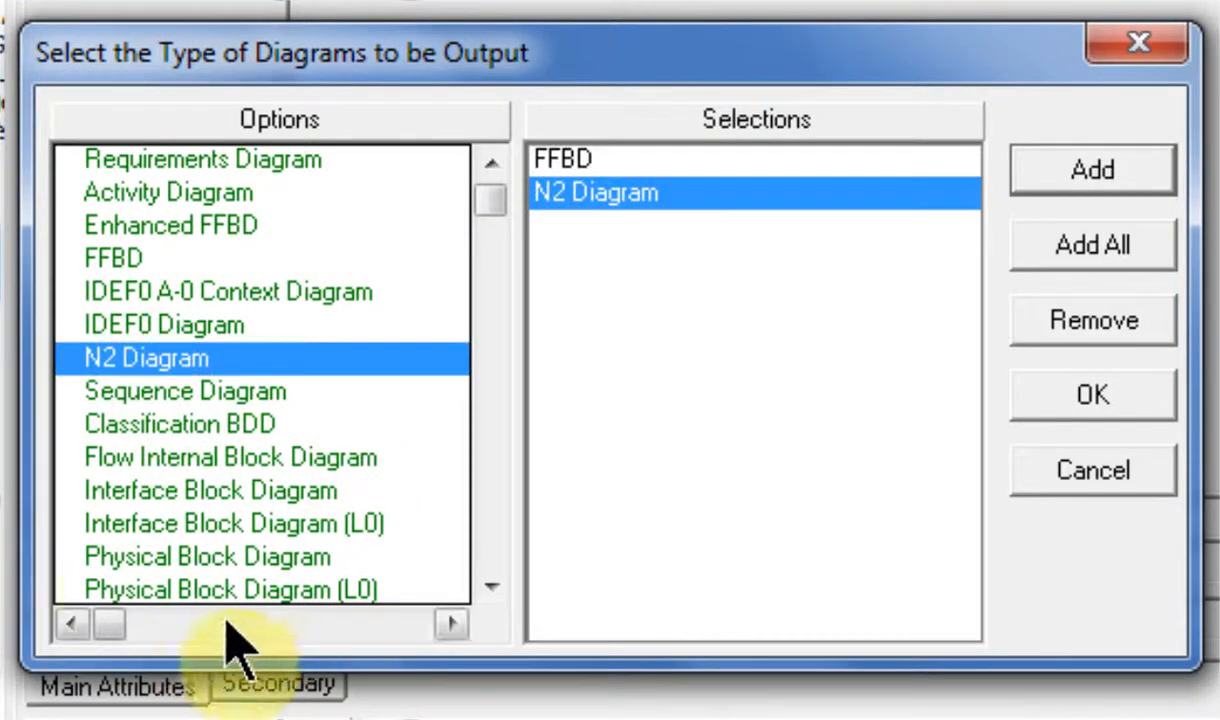
double_click(492, 585)
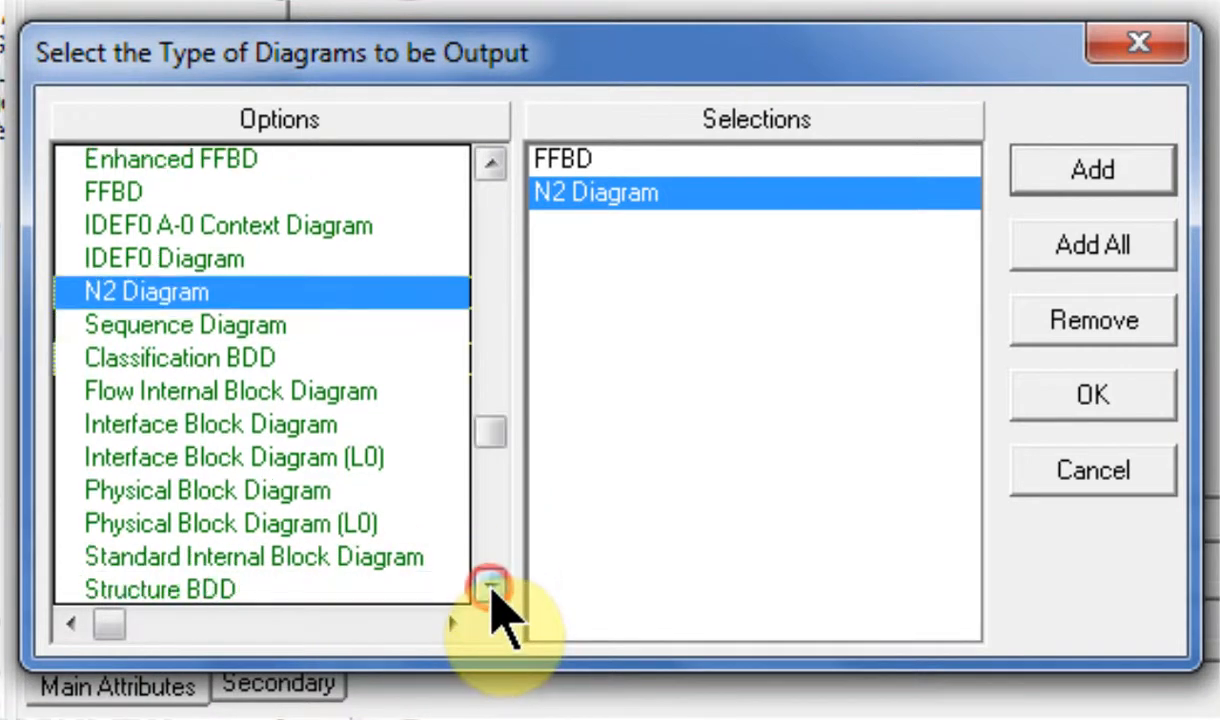
left_click(492, 585)
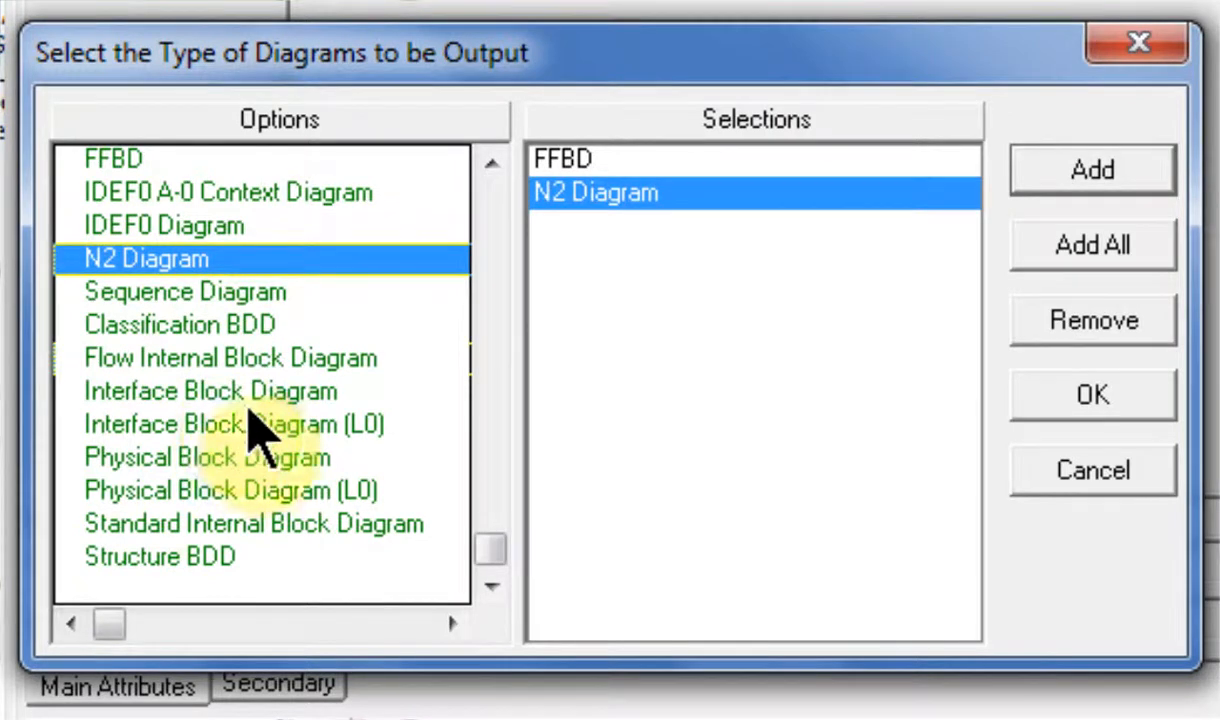
double_click(197, 457)
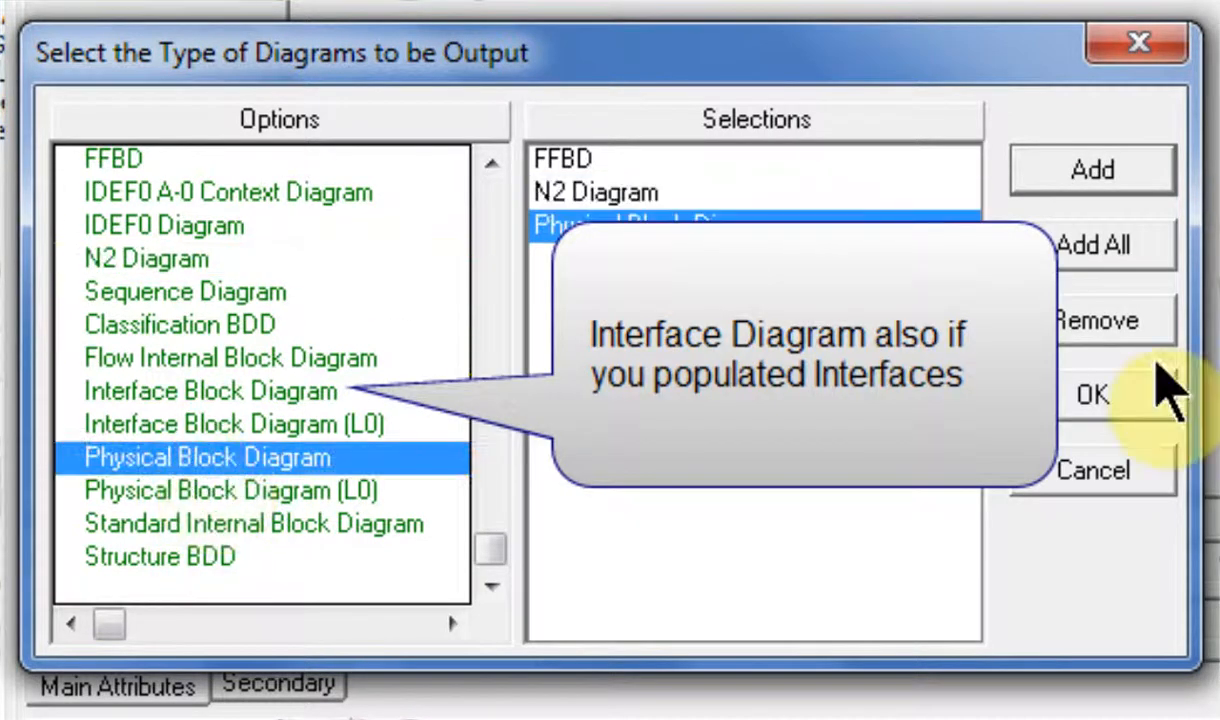
left_click(1091, 396)
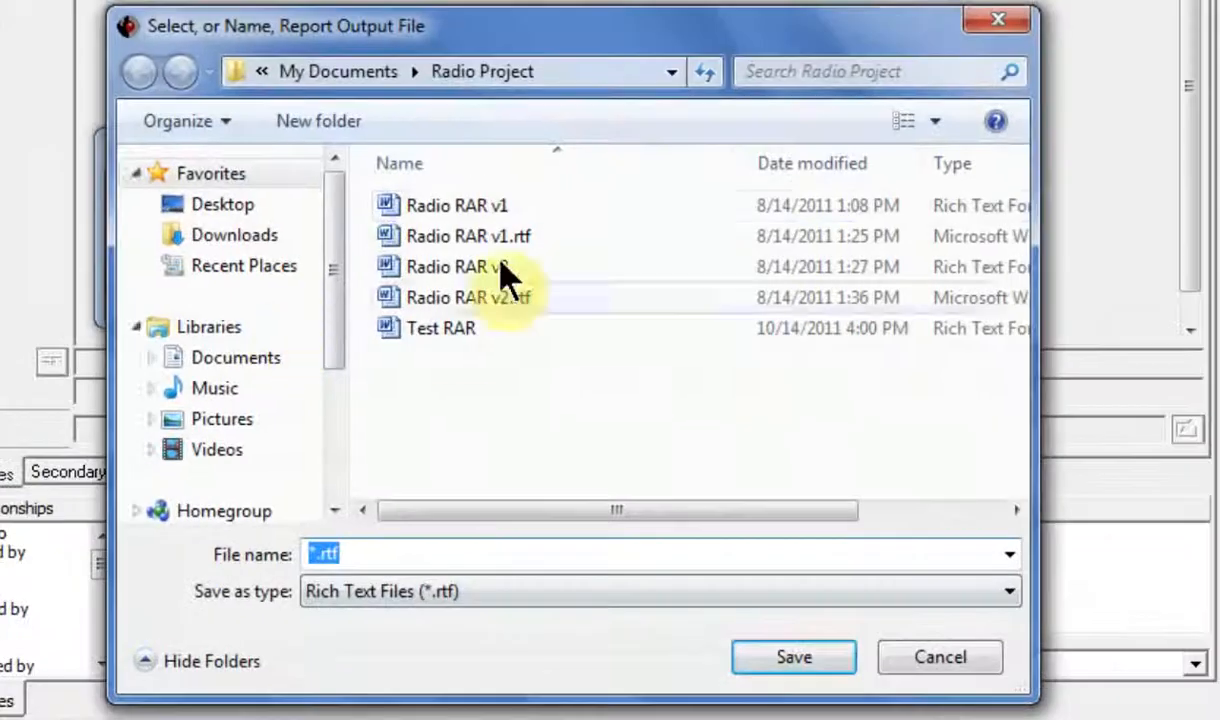
Save the report output as a rich text file named "Radio Physical" in the Radio Project folder
left_click(500, 266)
left_click(397, 553)
key("BackSpace")
key("BackSpace")
type("Physical")
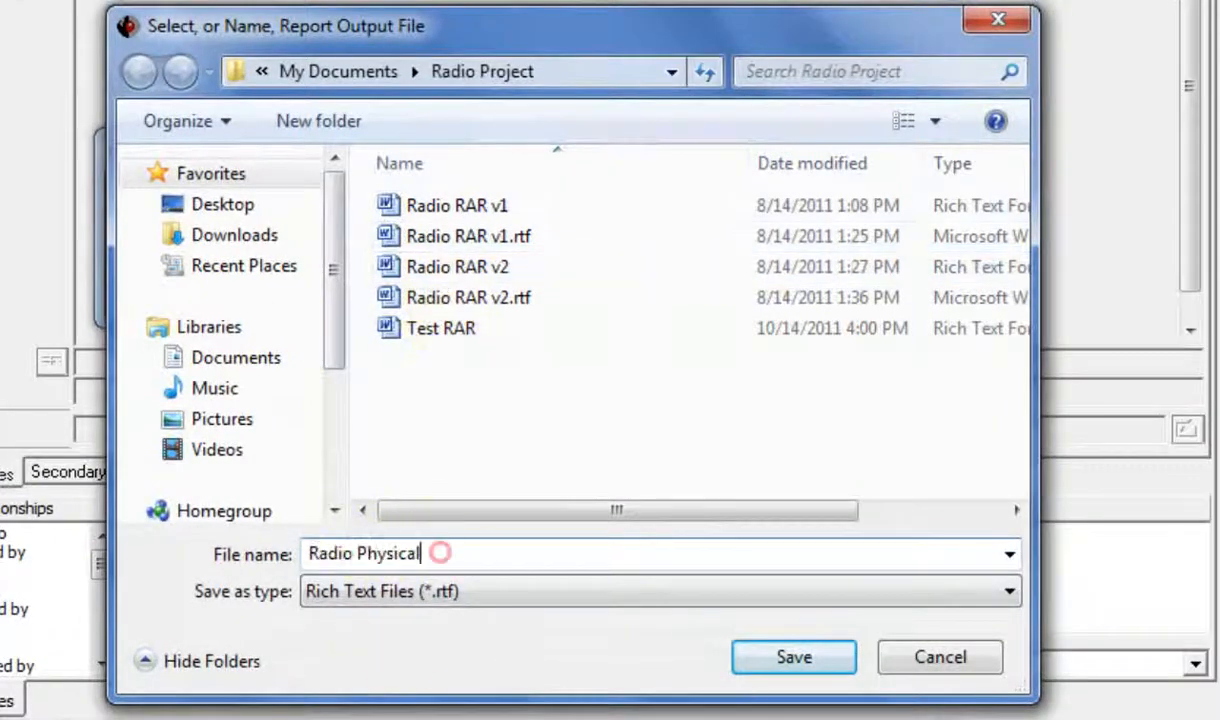
left_click(789, 656)
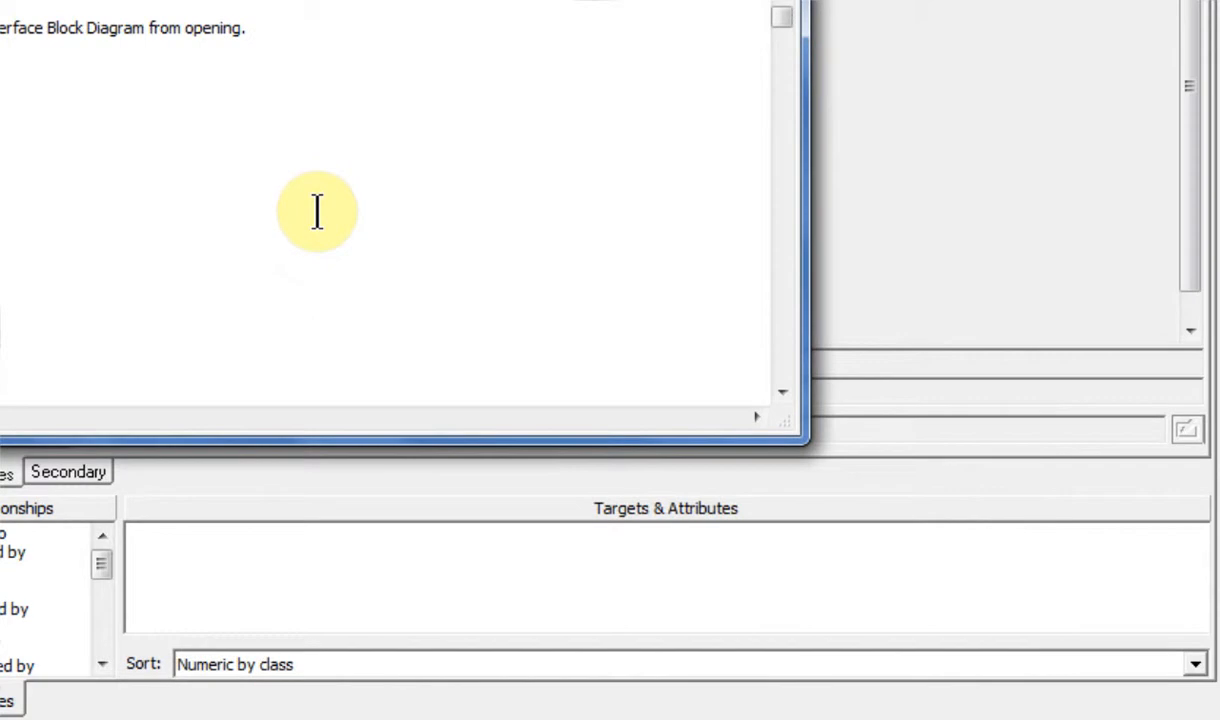
Open the generated Radio Physical report in Microsoft Word and review it from Component Overview through the Radio Context physical block diagram
key("Return")
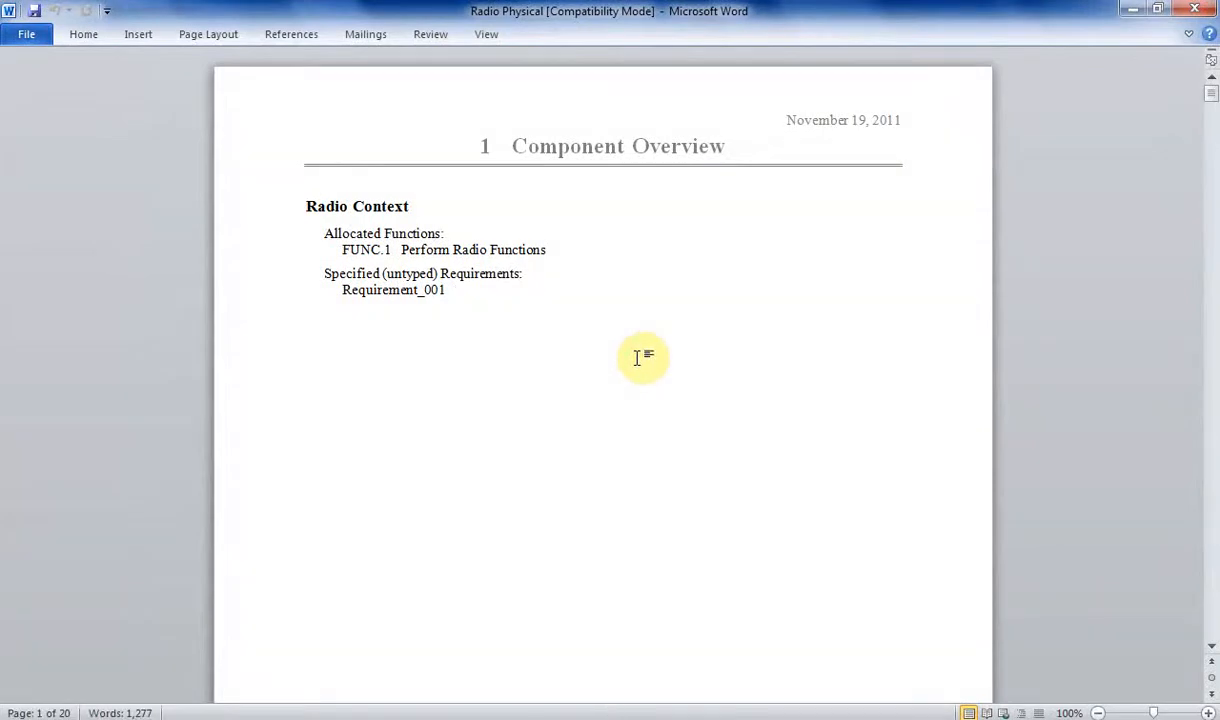
scroll(640, 356, "down", 20)
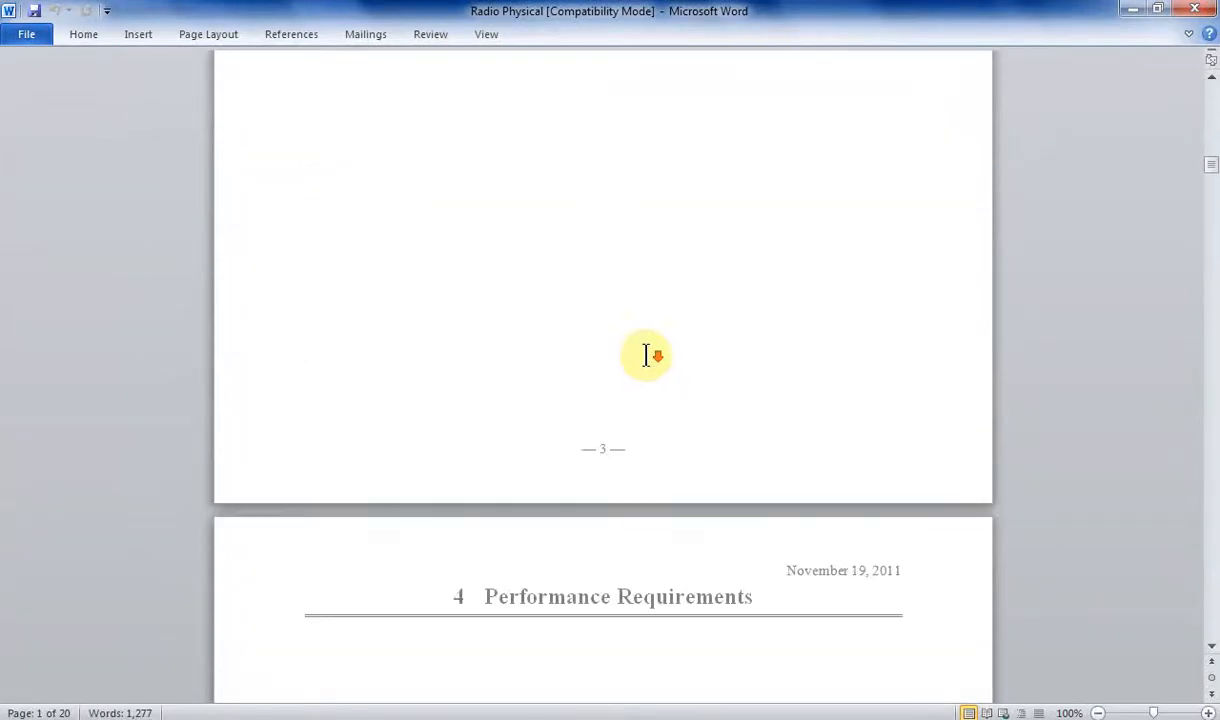
scroll(646, 355, "down", 10)
scroll(650, 360, "up", 8)
scroll(650, 360, "down", 2)
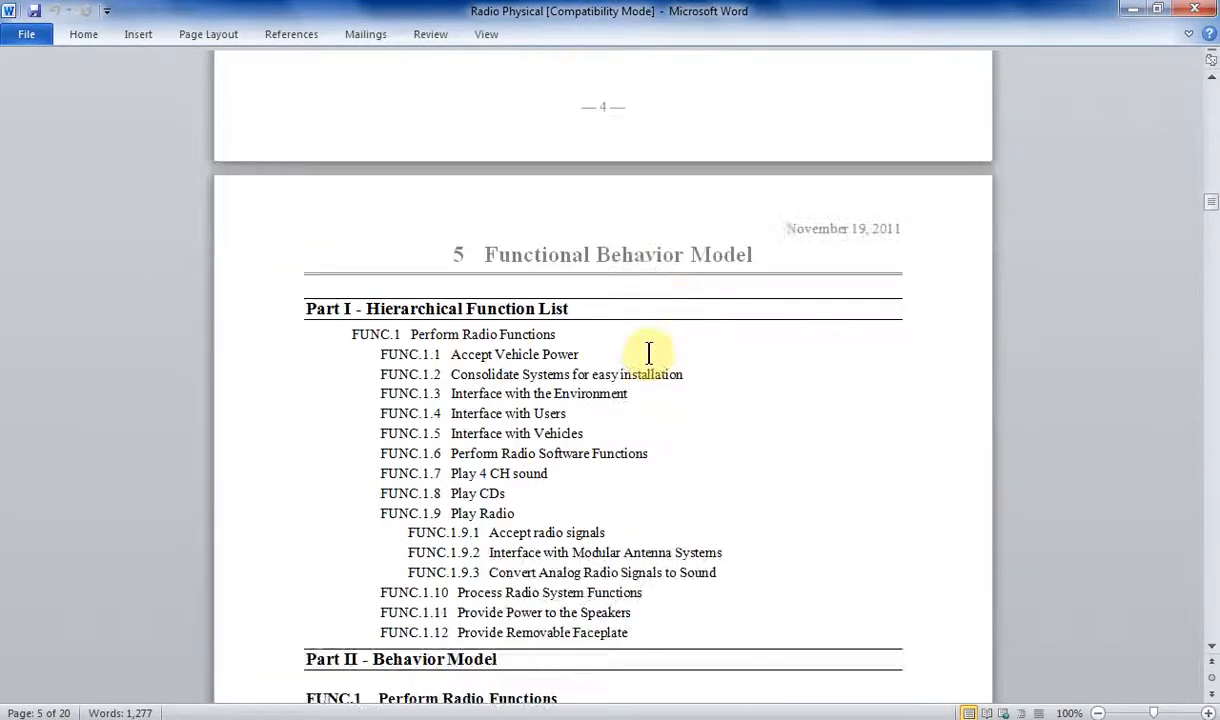
scroll(647, 354, "down", 1)
scroll(648, 355, "down", 20)
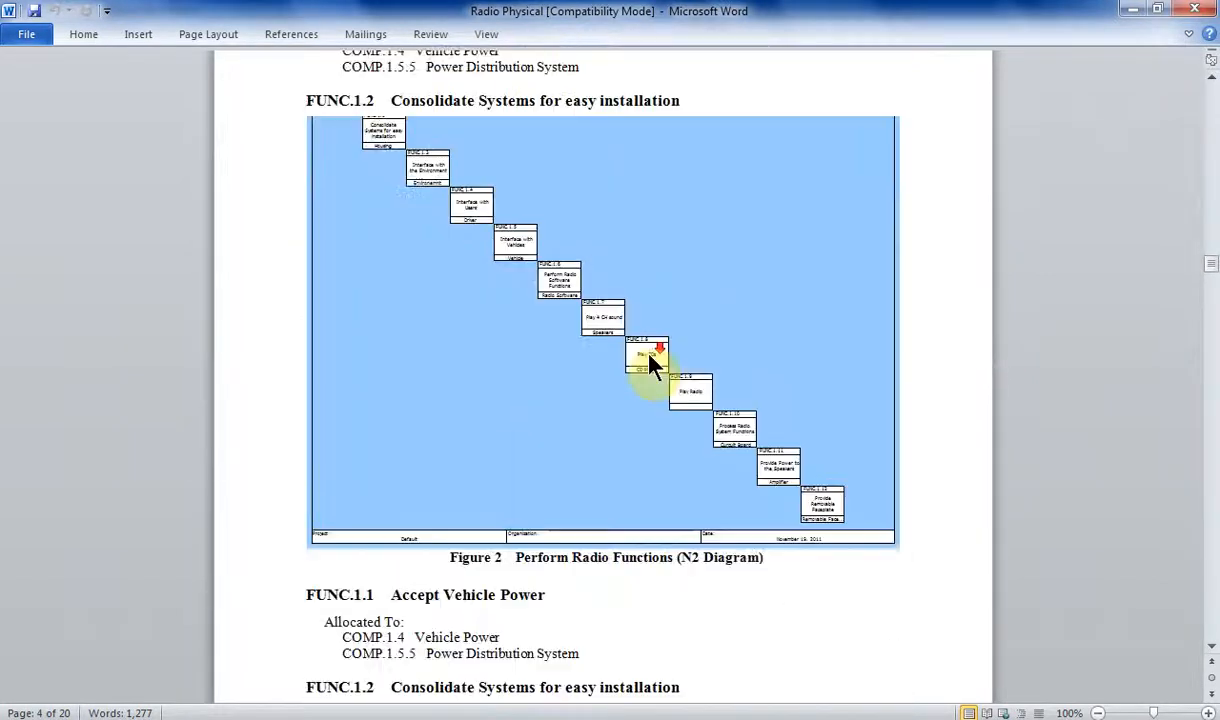
scroll(650, 360, "down", 6)
scroll(650, 360, "up", 6)
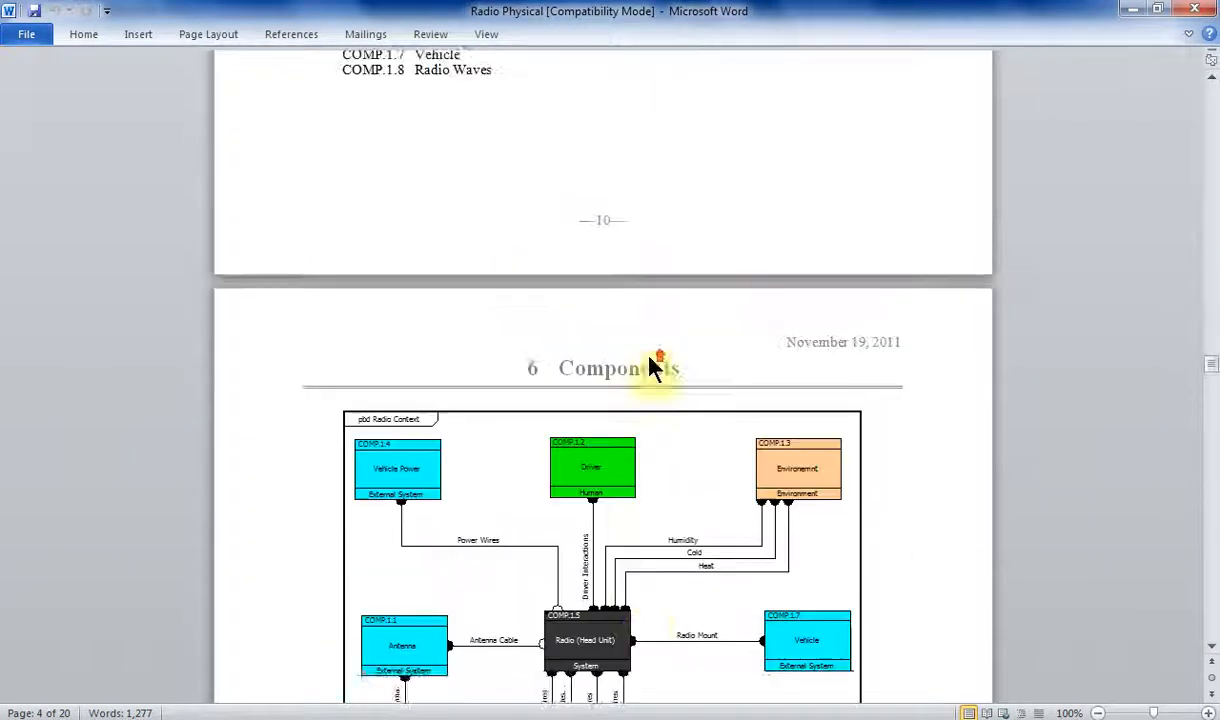
scroll(650, 360, "down", 6)
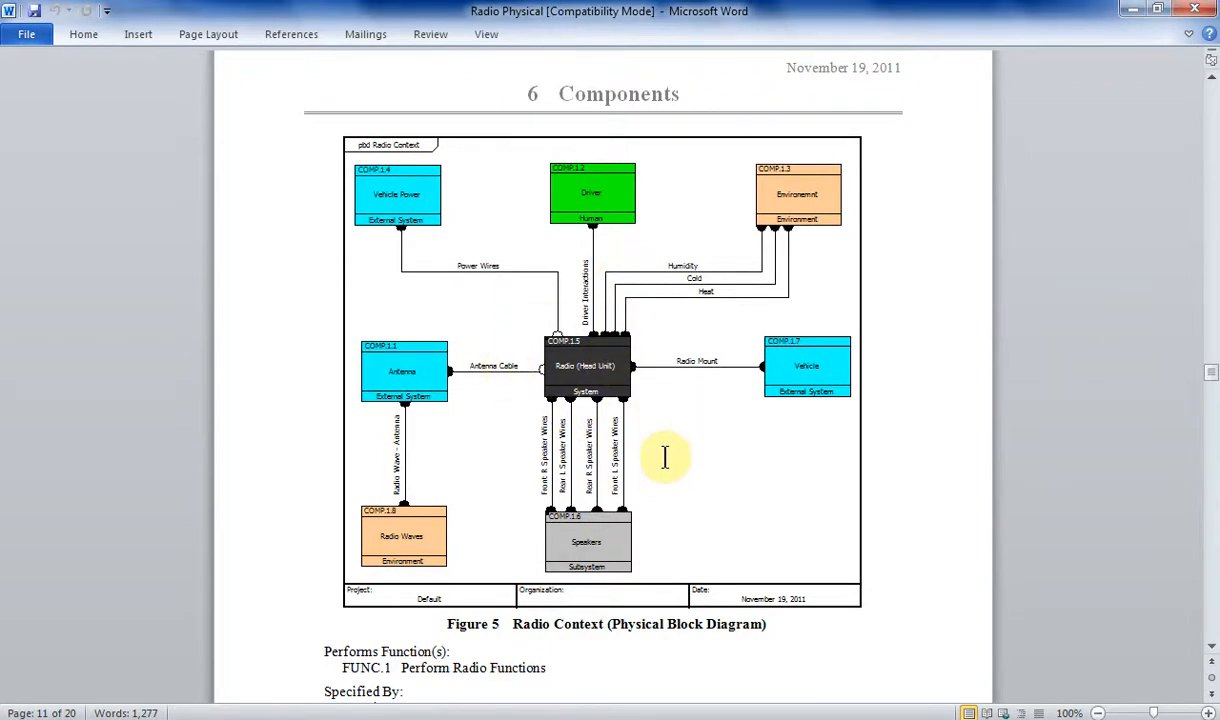
Examine the report's Components section for each component's type, parent, logical interfaces, physical links and performed functions
scroll(665, 465, "down", 8)
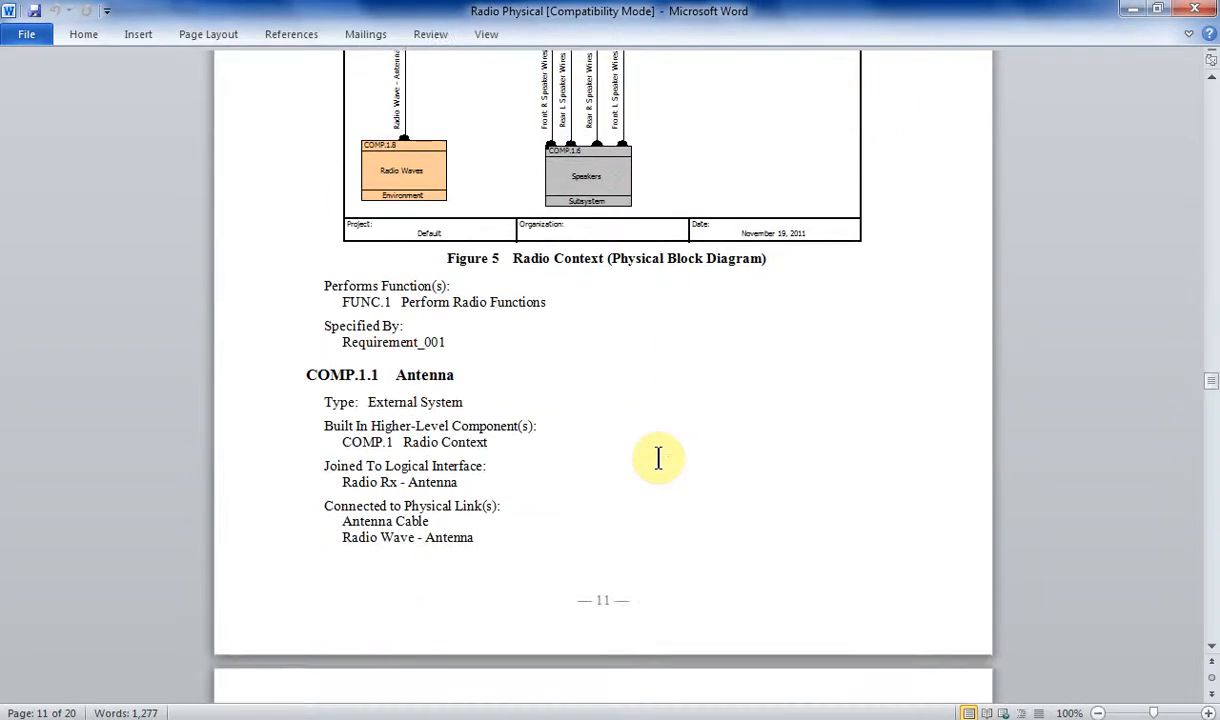
scroll(658, 458, "down", 18)
scroll(655, 457, "up", 20)
scroll(653, 465, "down", 10)
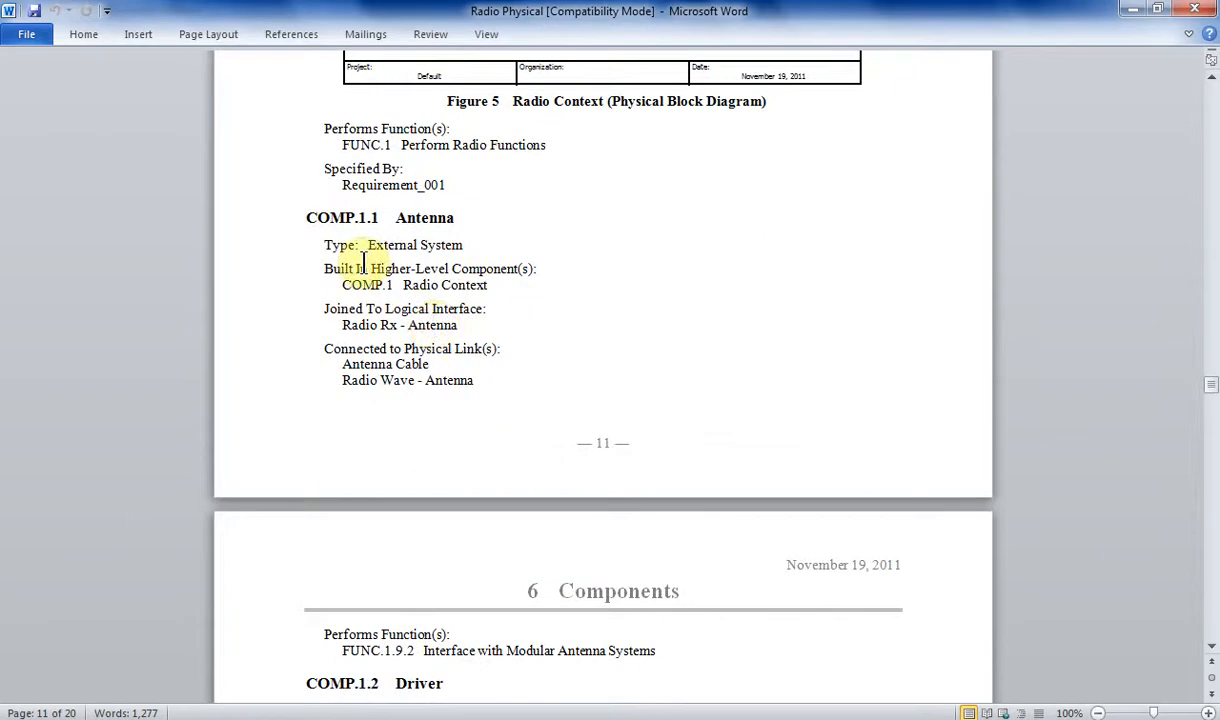
scroll(394, 338, "down", 2)
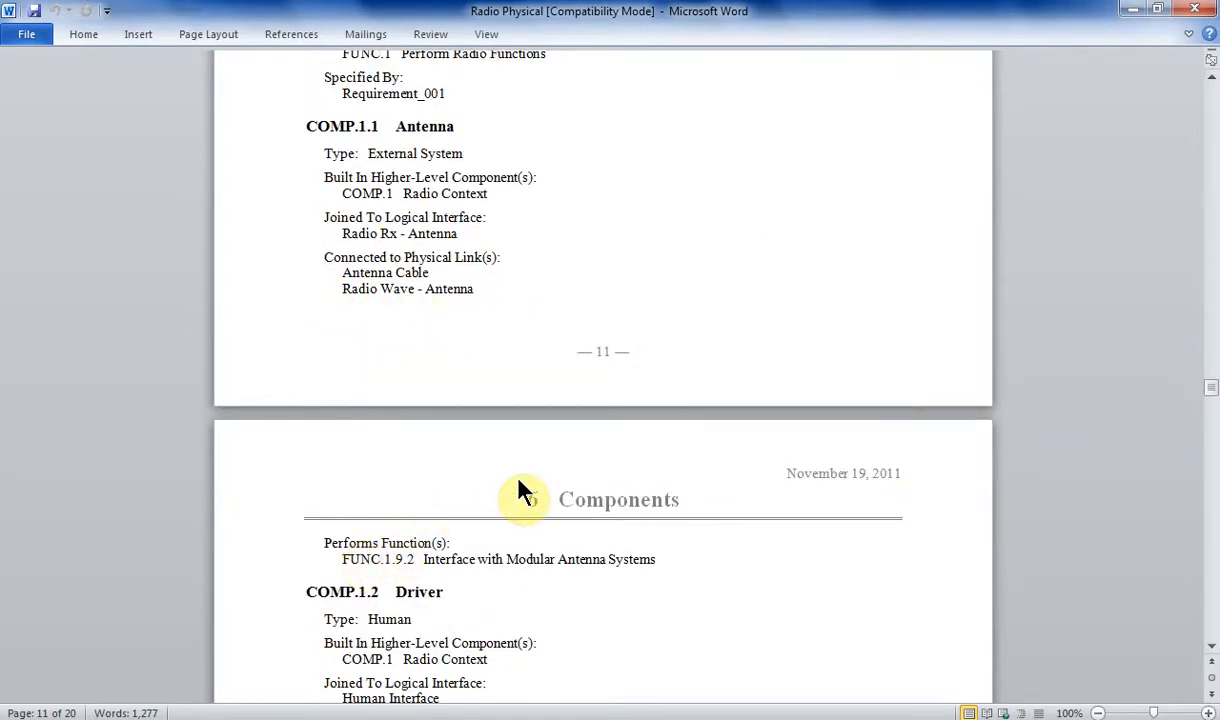
scroll(518, 490, "down", 2)
scroll(531, 479, "down", 3)
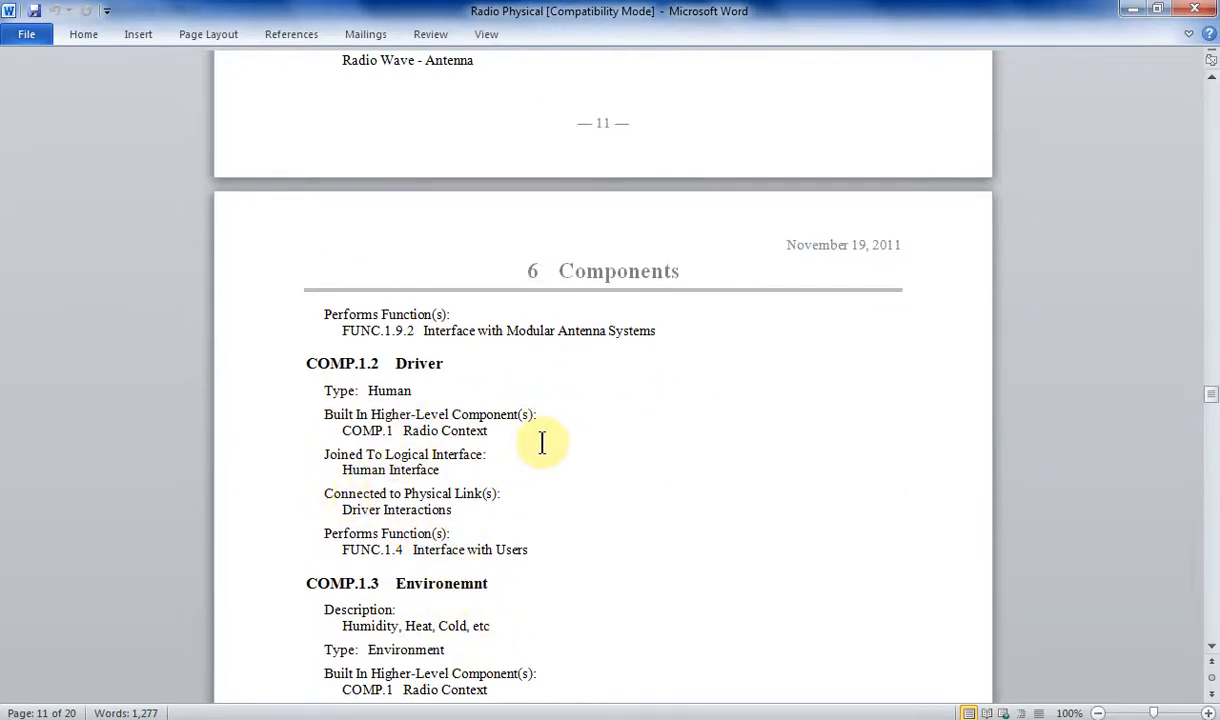
scroll(640, 455, "down", 8)
scroll(673, 461, "down", 15)
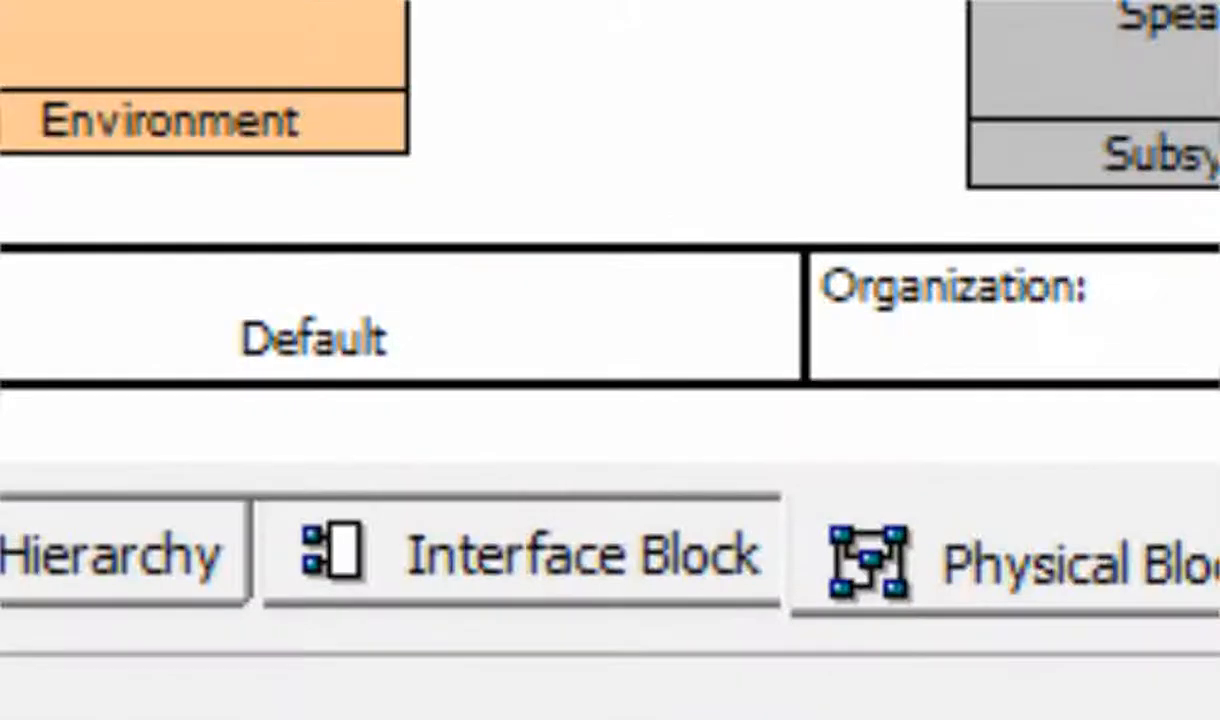
Show the Radio Context interface block diagram, hide its grid and diagram elements list, and fit the whole diagram in view
left_click(590, 550)
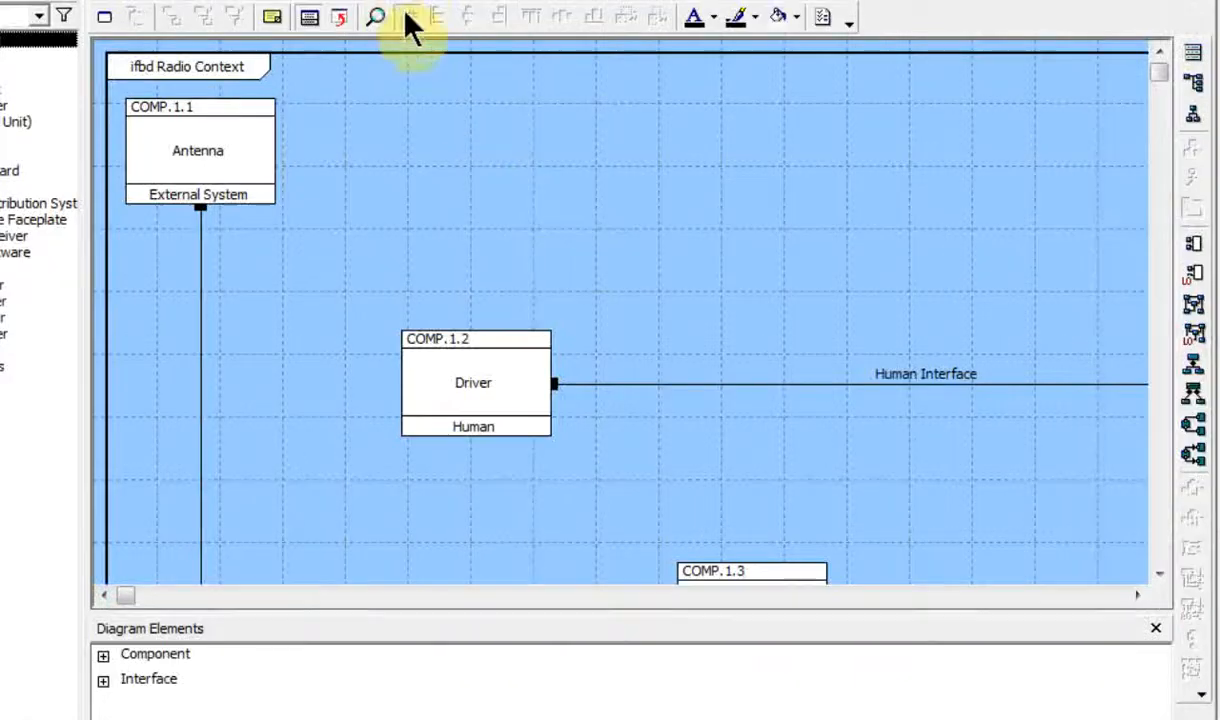
left_click(405, 14)
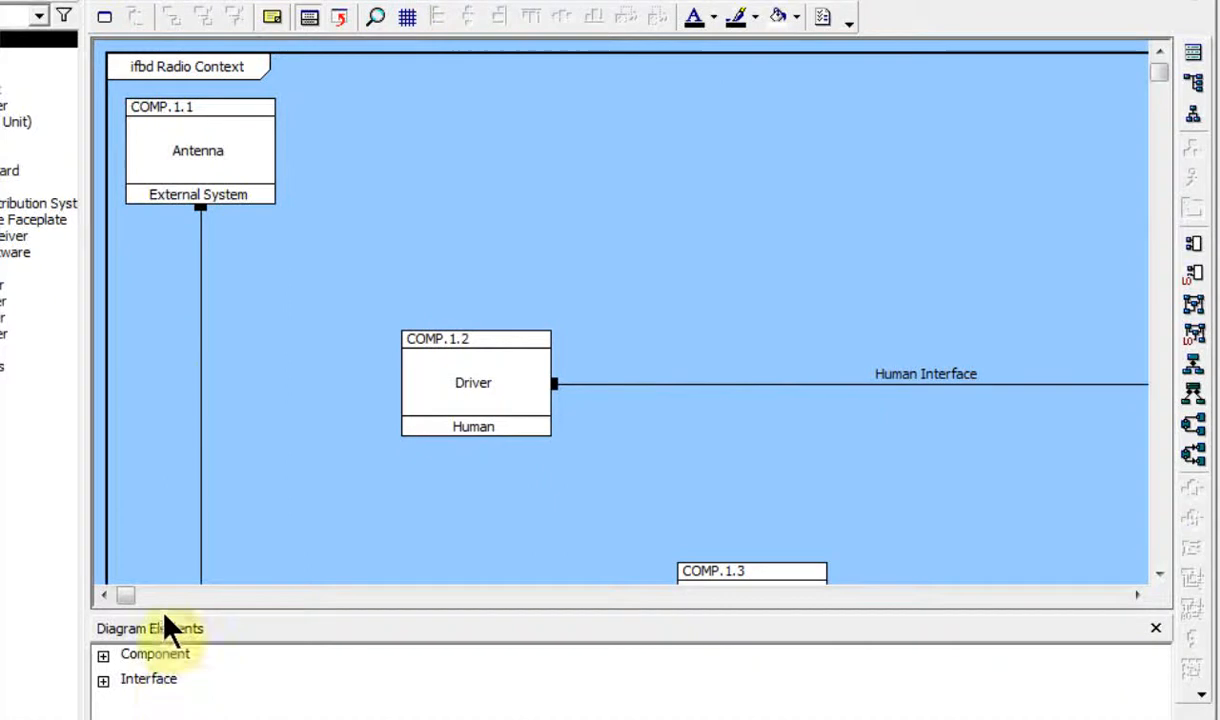
left_click(310, 16)
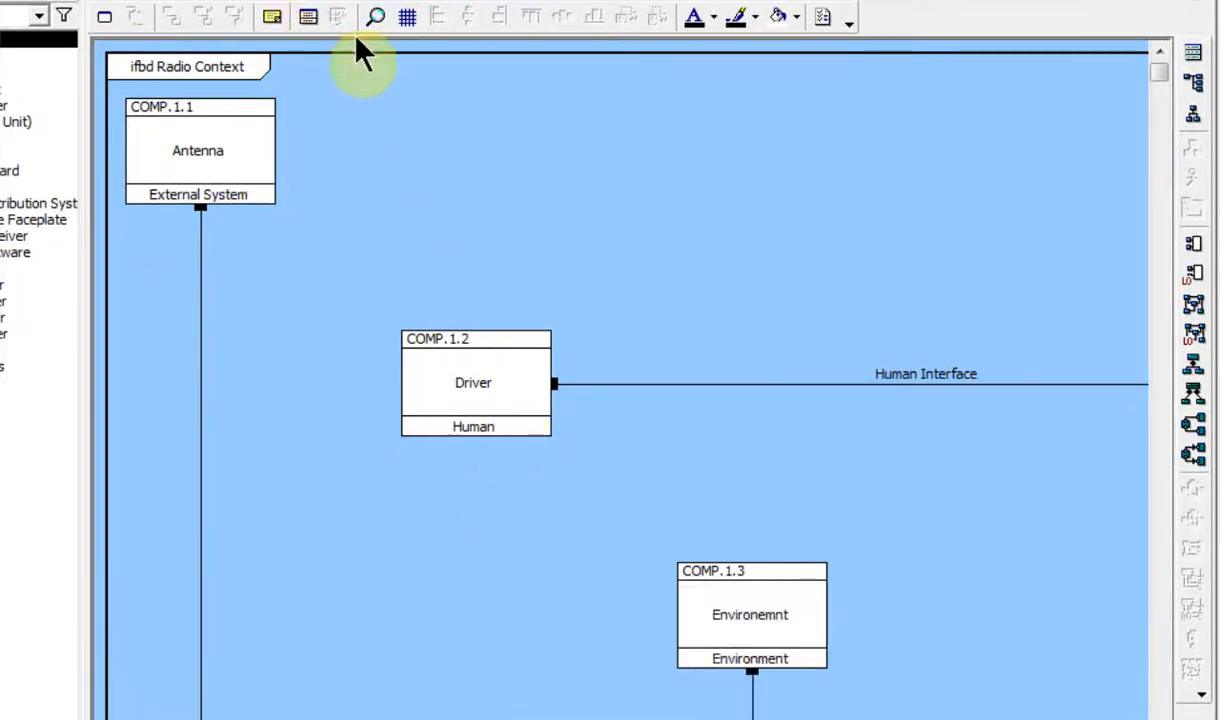
left_click(385, 20)
left_click(300, 20)
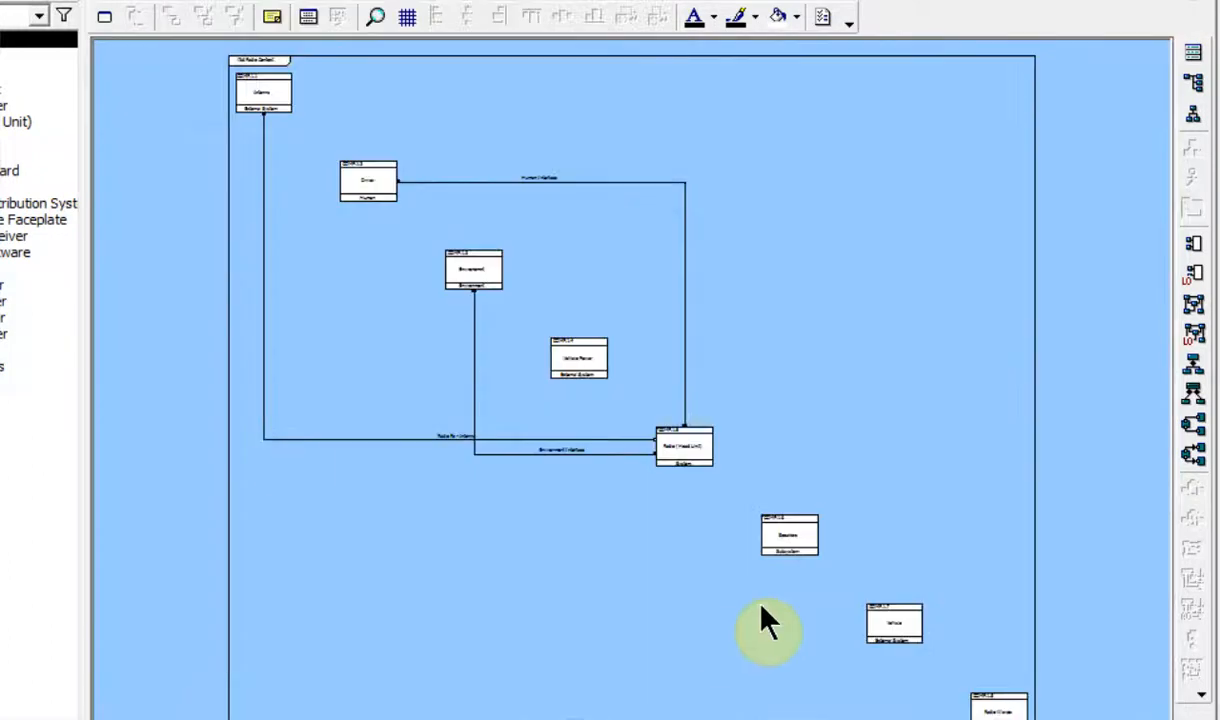
Move the Radio (Head Unit) block up between Antenna and Driver, and place the COMP.1.3 environment block below Antenna
left_click(476, 430)
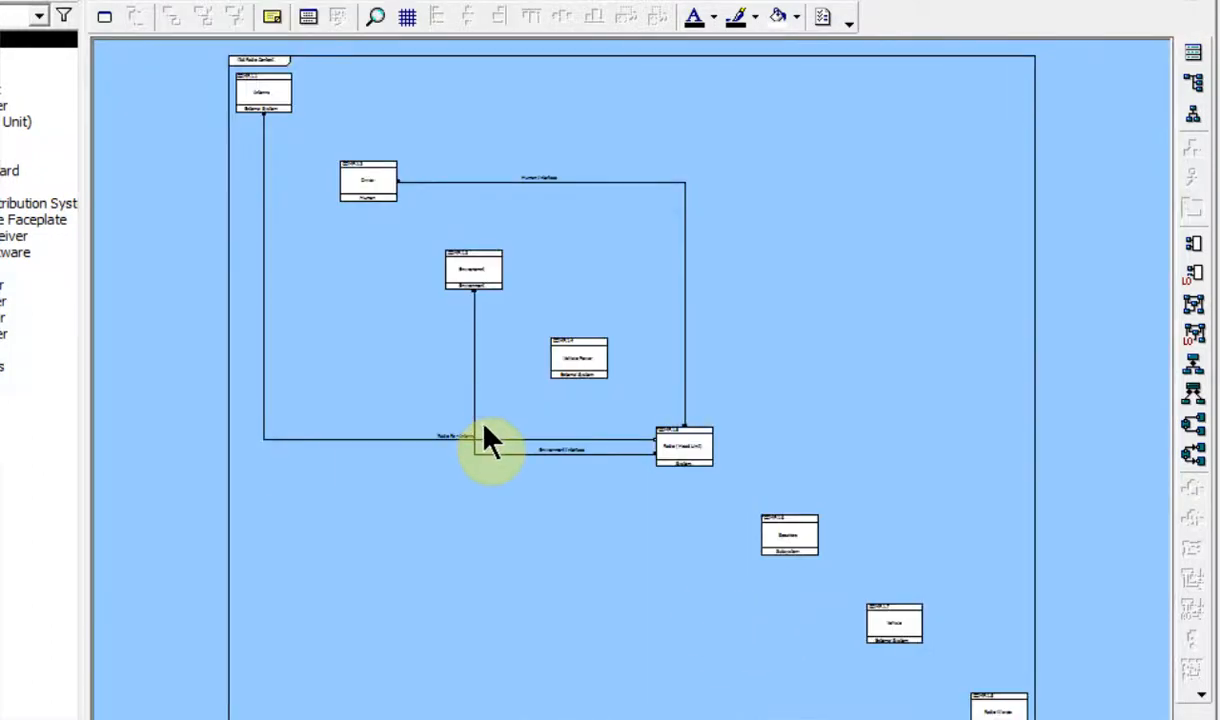
left_click(678, 455)
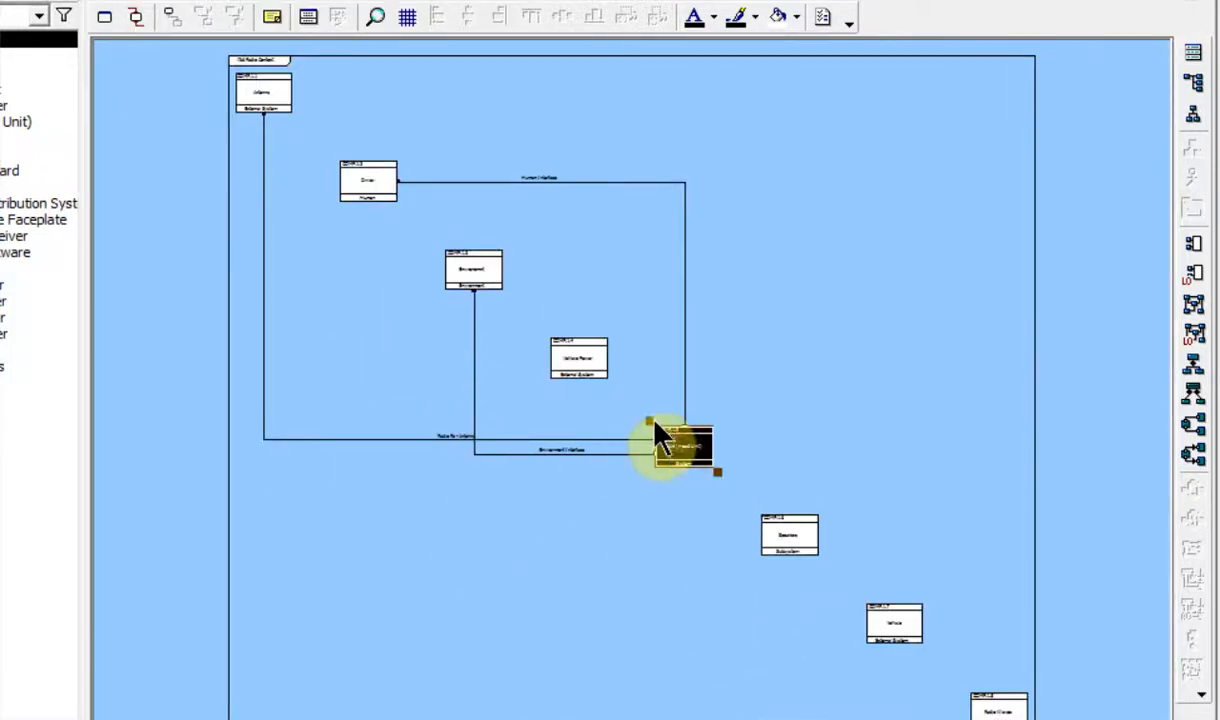
left_click_drag(655, 422, 395, 101)
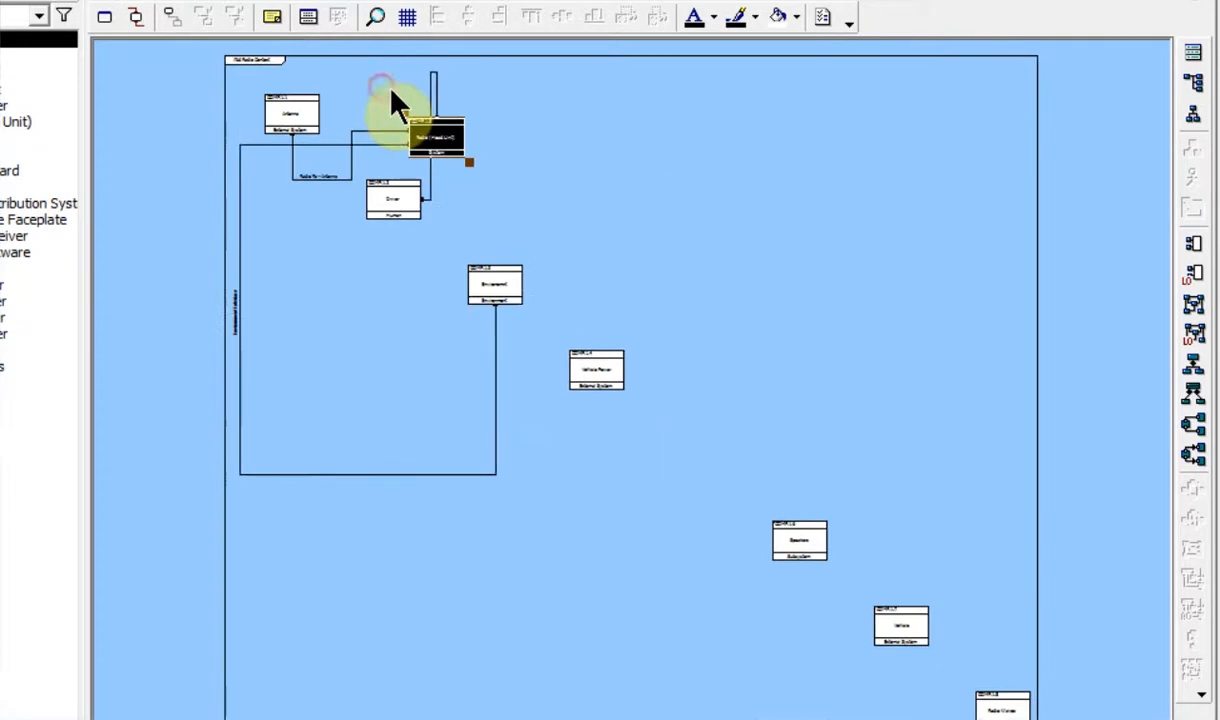
left_click_drag(484, 282, 288, 226)
Bring Vehicle Power, Speakers, Vehicle and Radio Waves in close to the other components to make the interface block diagram compact
left_click(577, 373)
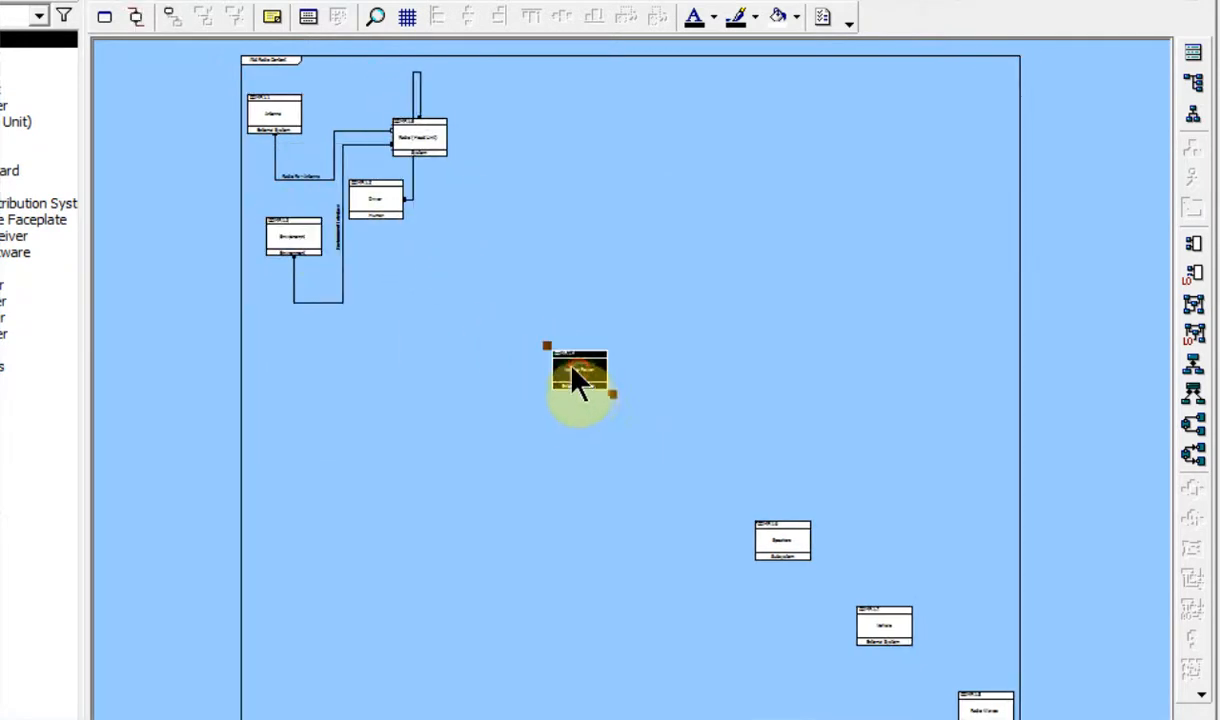
left_click_drag(550, 350, 466, 85)
left_click_drag(749, 515, 461, 176)
left_click_drag(852, 599, 432, 255)
left_click_drag(951, 682, 359, 323)
left_click(604, 634)
left_click_drag(749, 561, 844, 512)
Reposition the connection points of the Human Interface, Environment Interface and Radio Rx - Antenna lines to give them shorter, cleaner routes
left_click(716, 229)
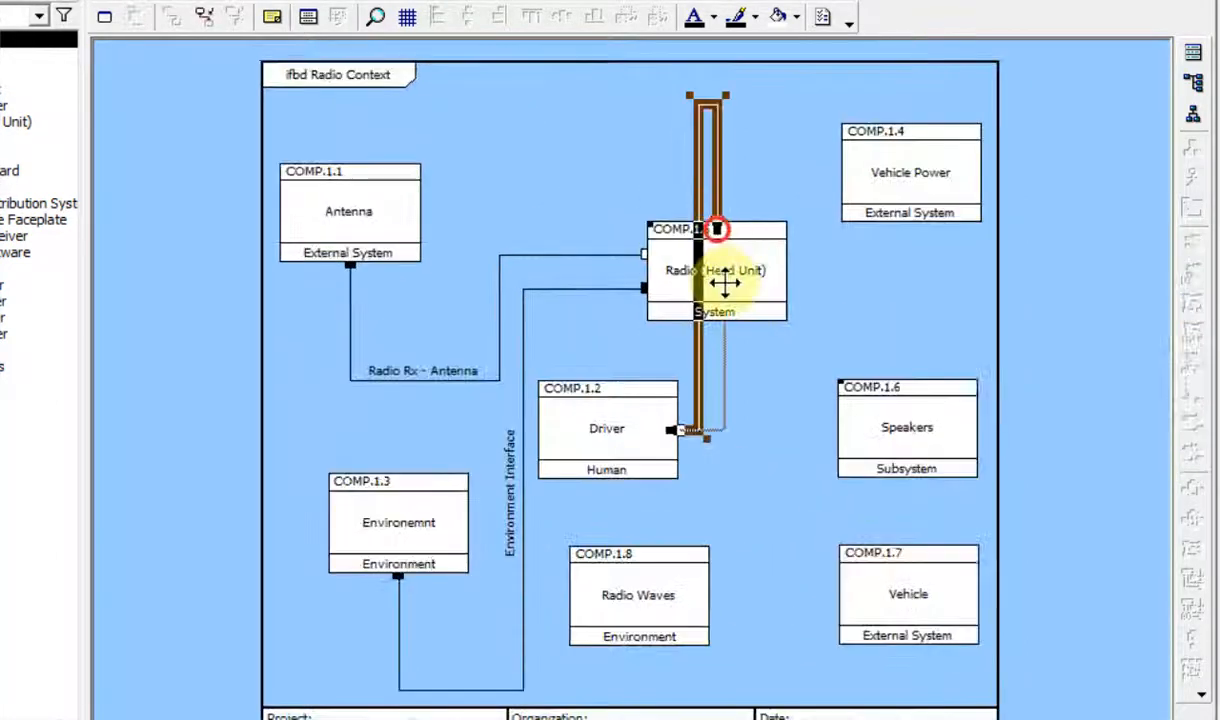
left_click(390, 588)
left_click_drag(395, 575, 449, 510)
left_click_drag(321, 250, 362, 155)
left_click(792, 493)
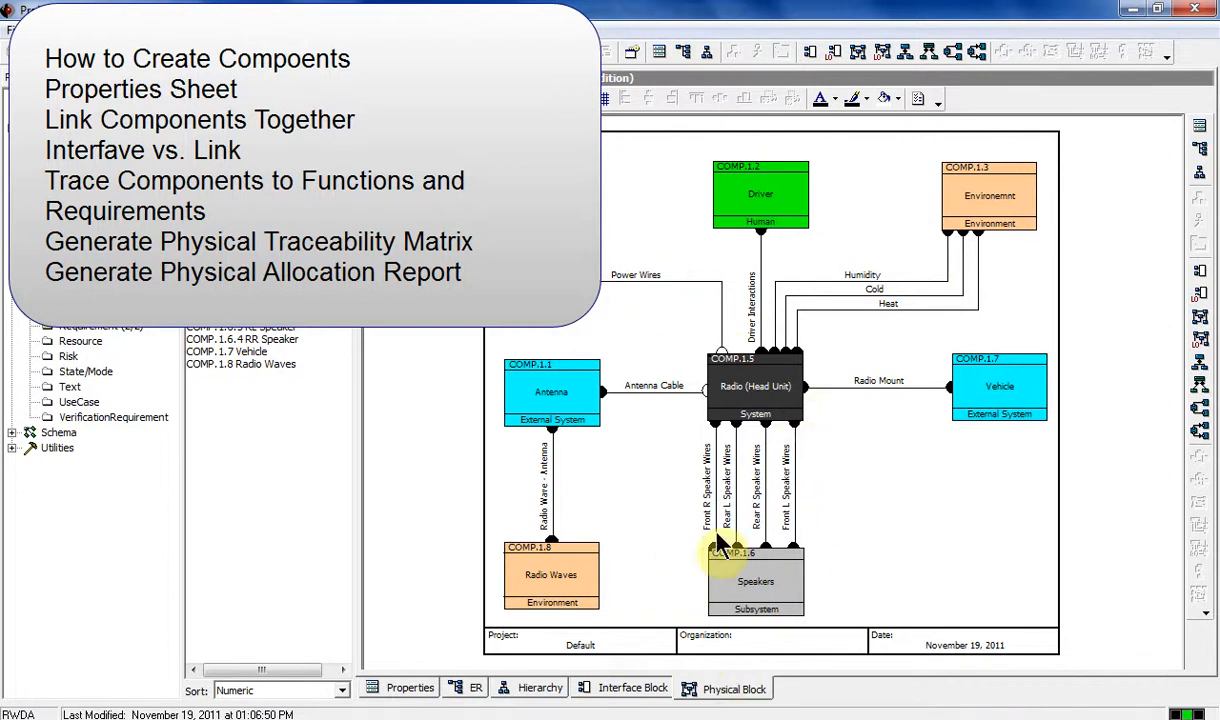
Compare the Radio Context interface and physical block diagrams, and show the component hierarchy diagram without its grid
left_click(617, 690)
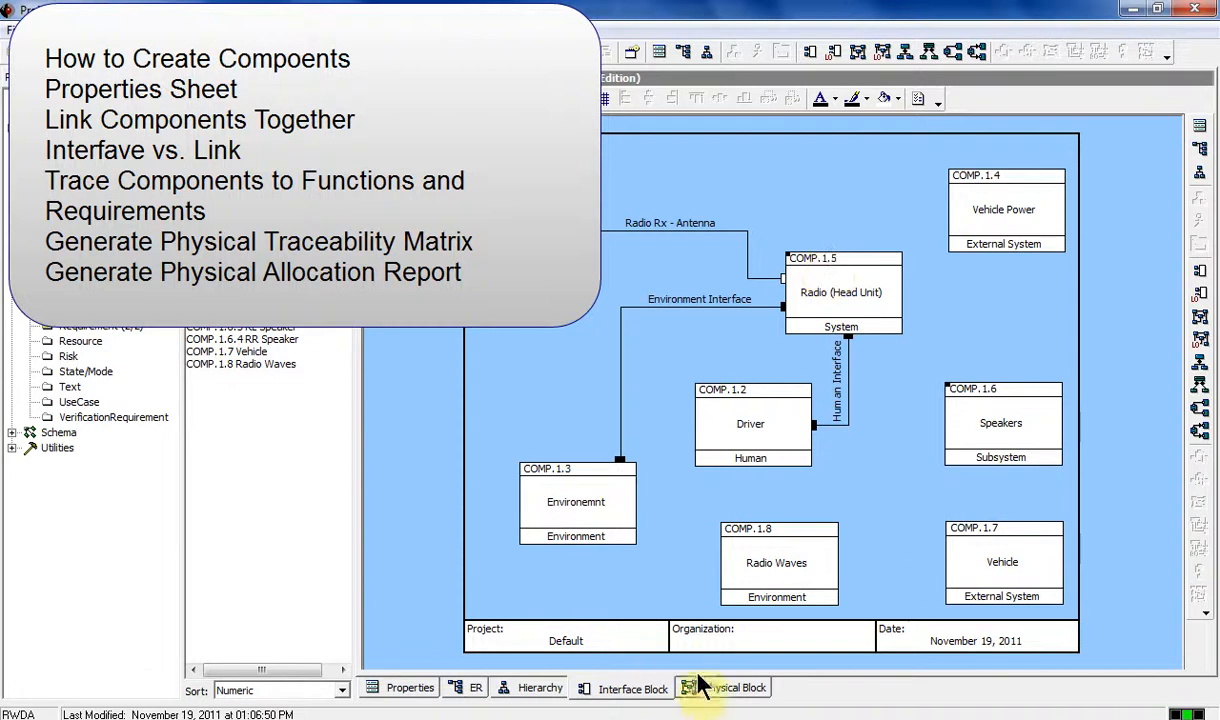
left_click(720, 690)
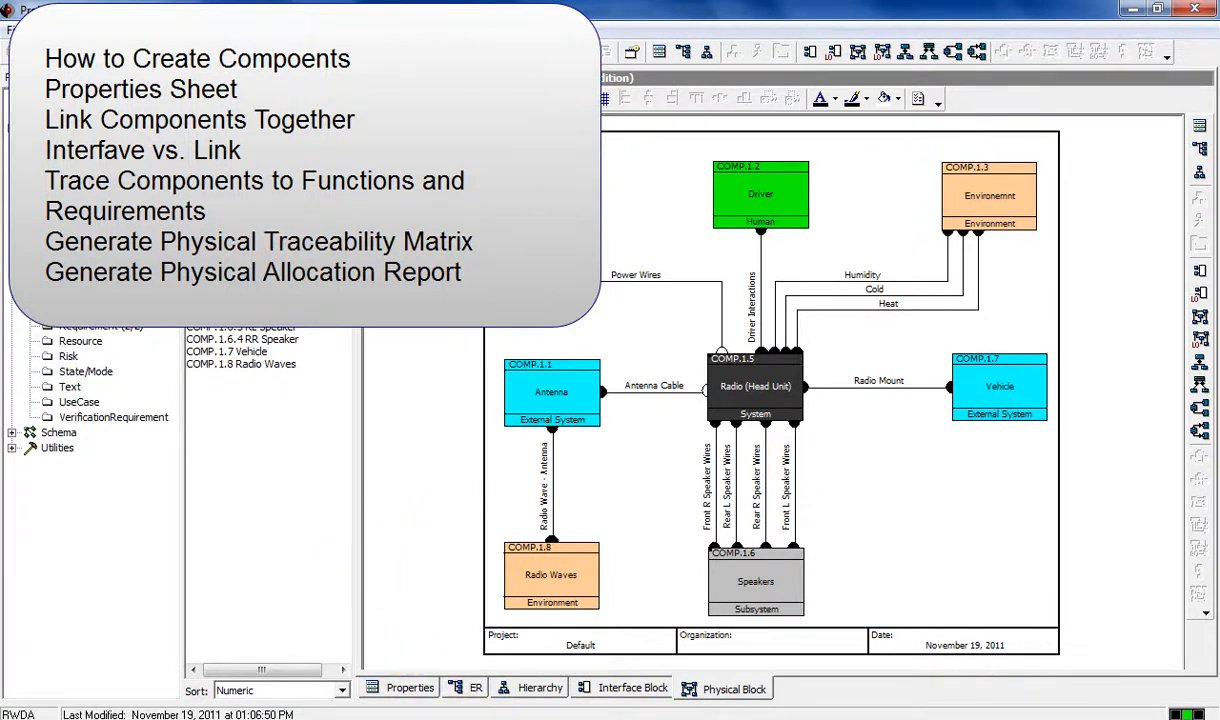
left_click(535, 689)
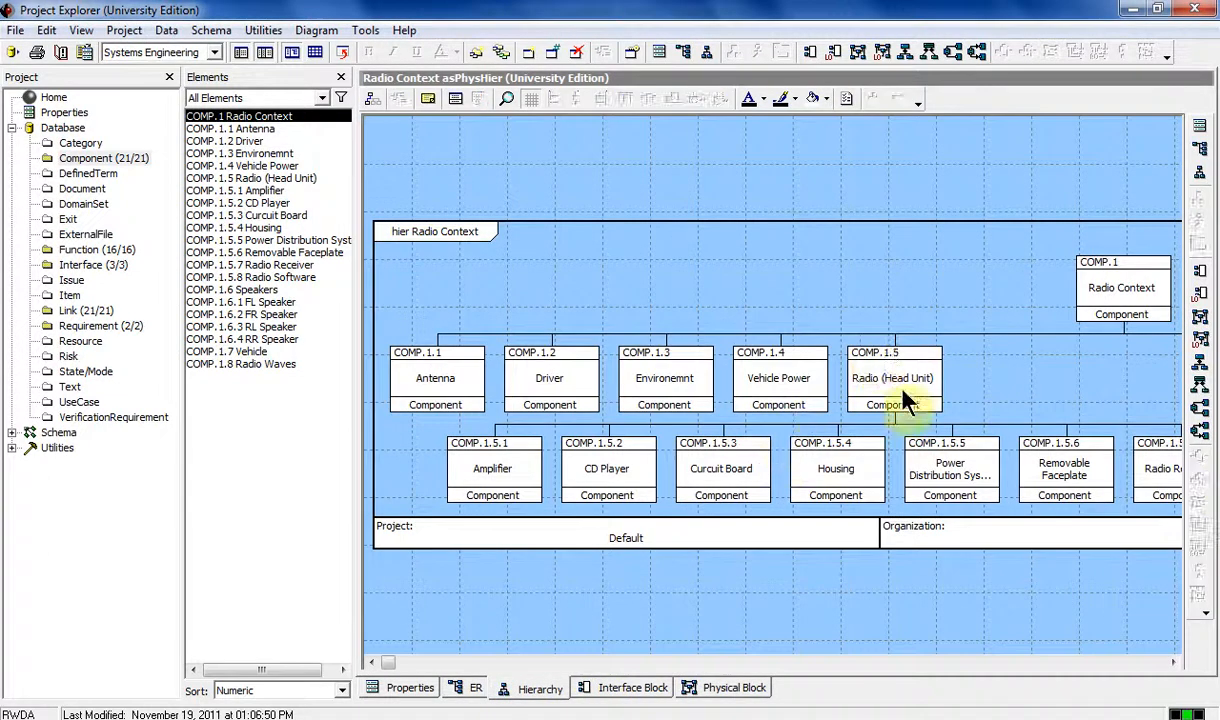
left_click(531, 98)
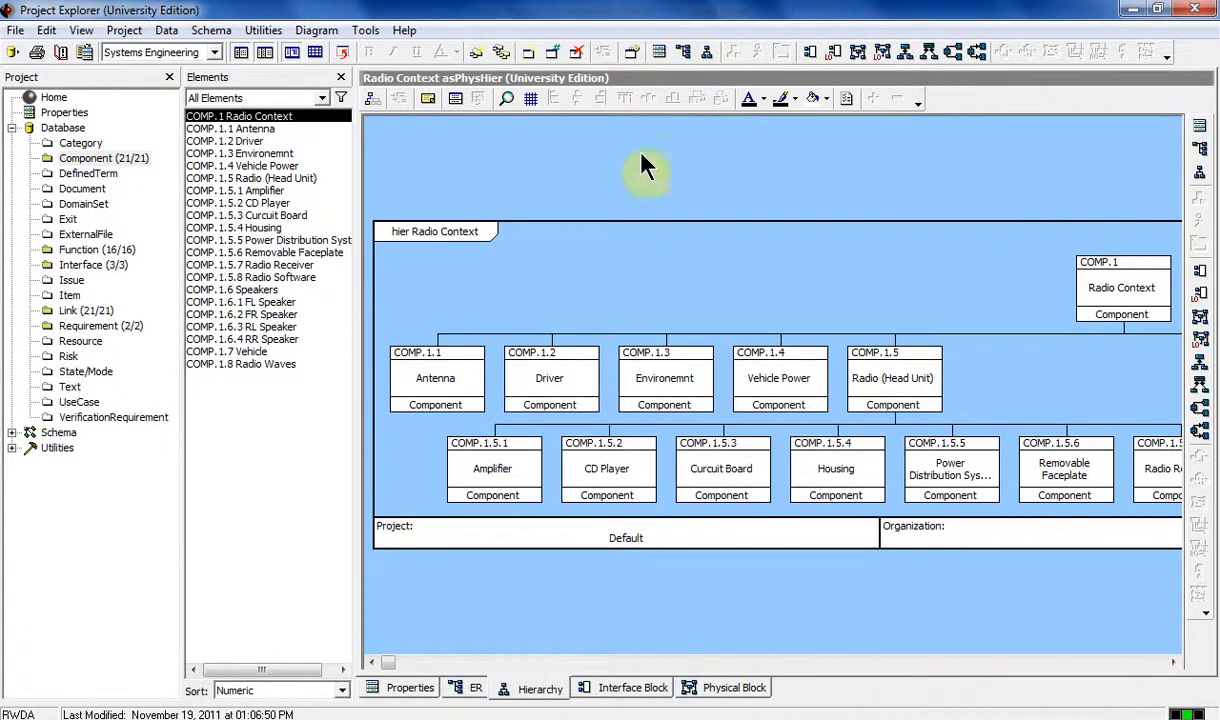
View the options for saving the Radio Context hierarchy as an image, cancel without saving, and return to the physical block diagram
left_click(15, 30)
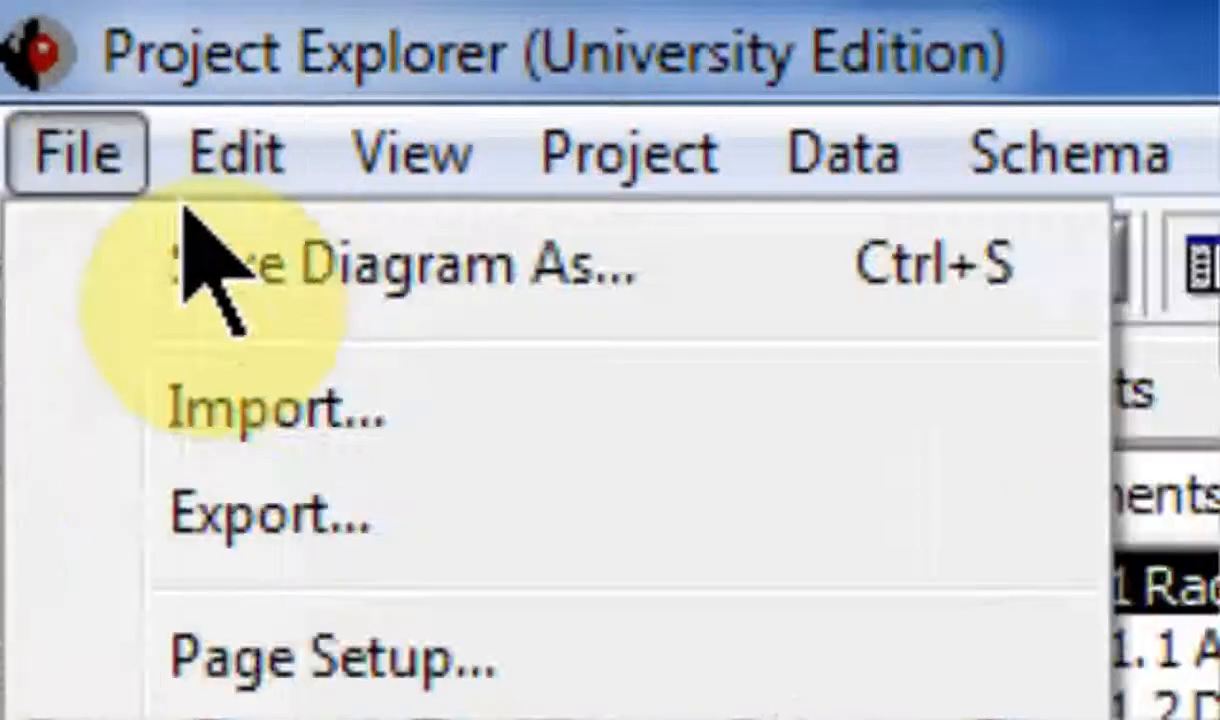
left_click(217, 280)
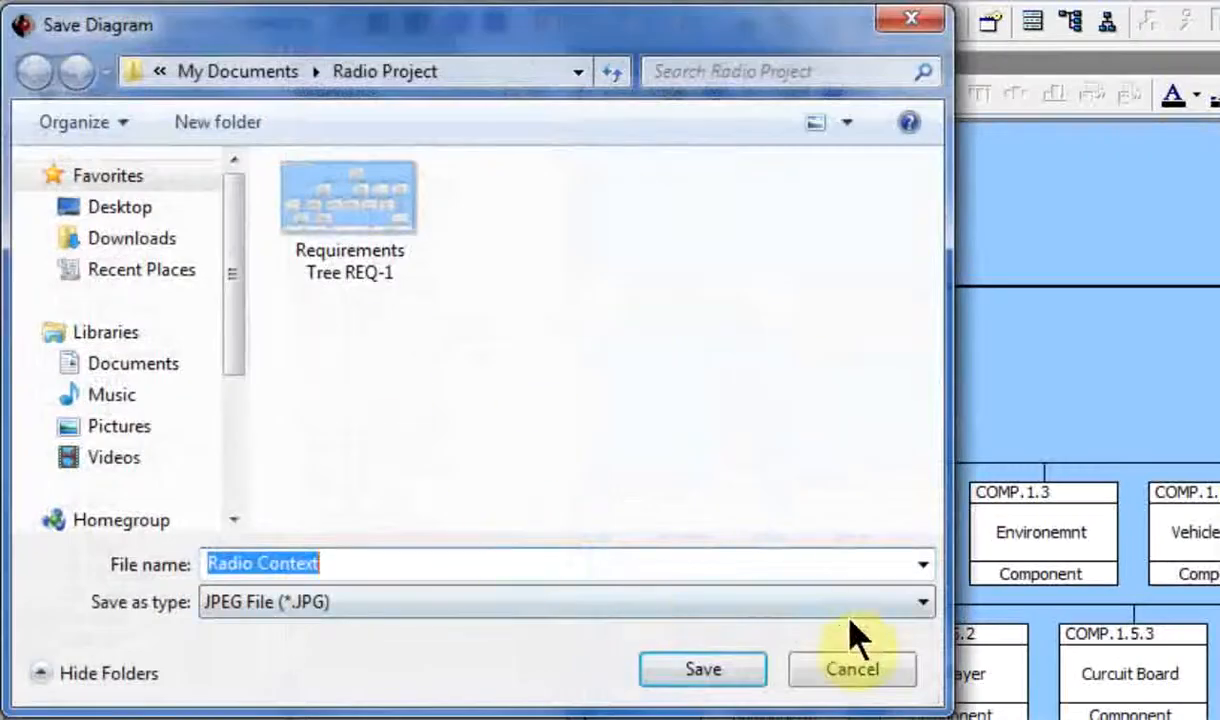
left_click(838, 680)
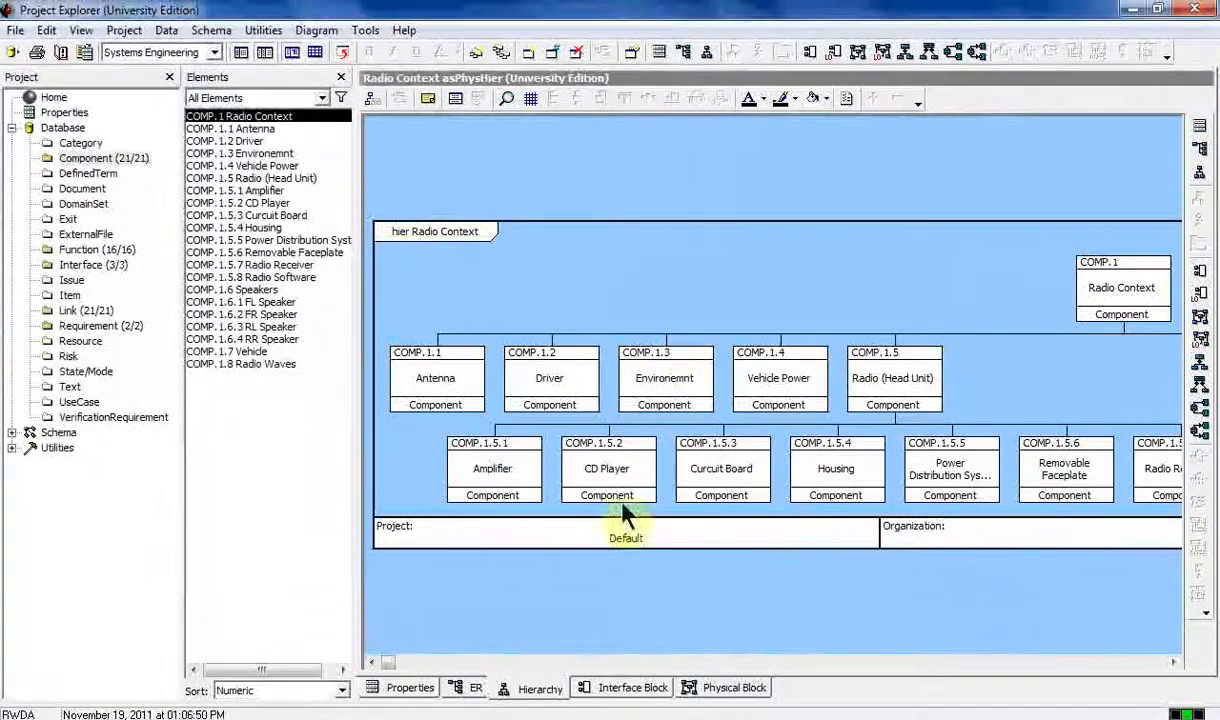
left_click(730, 688)
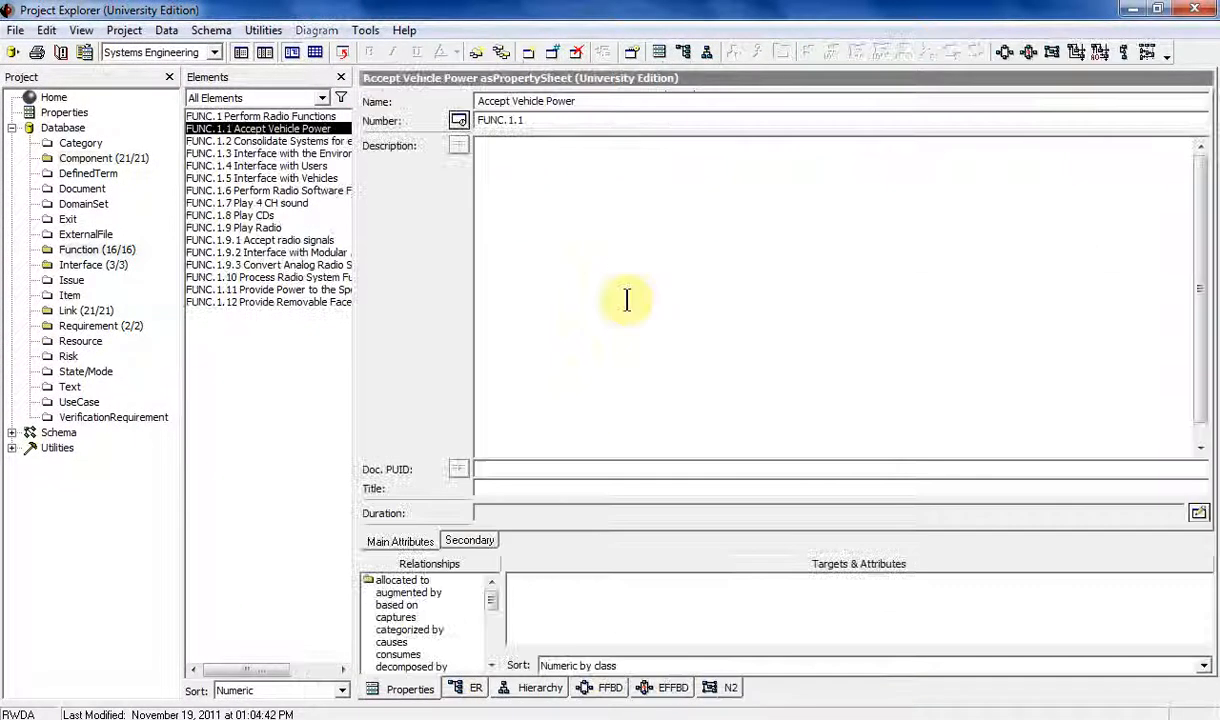